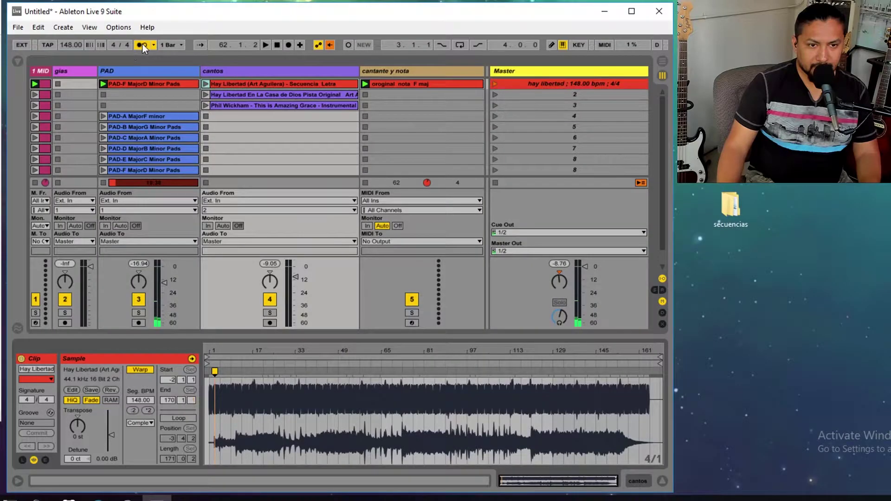
Turn off the metronome and audition the opening bars of the hay libertad scene
left_click(142, 44)
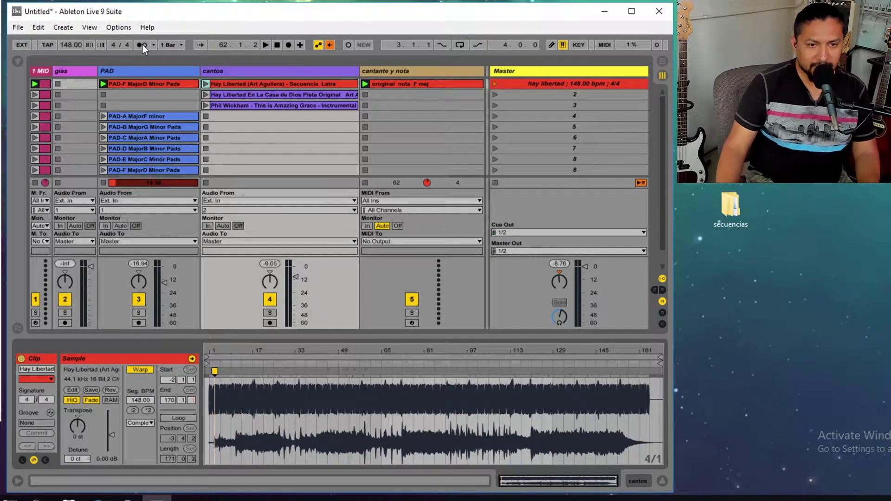
left_click(495, 84)
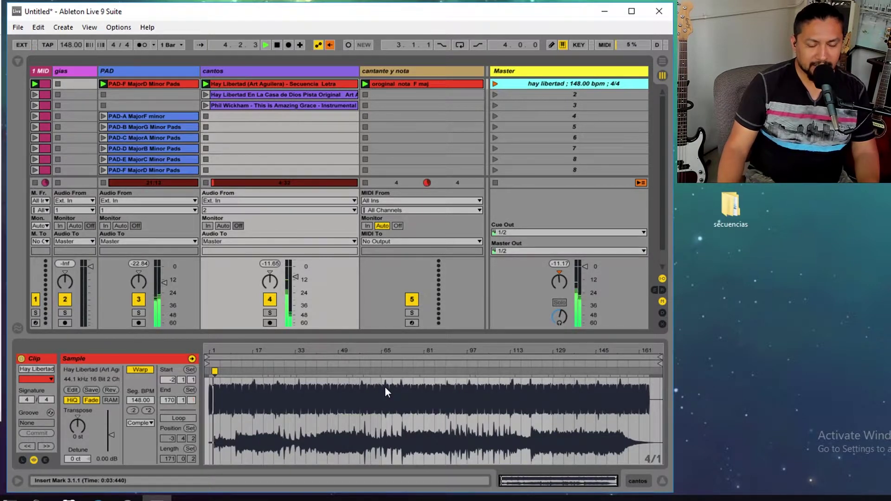
key("space")
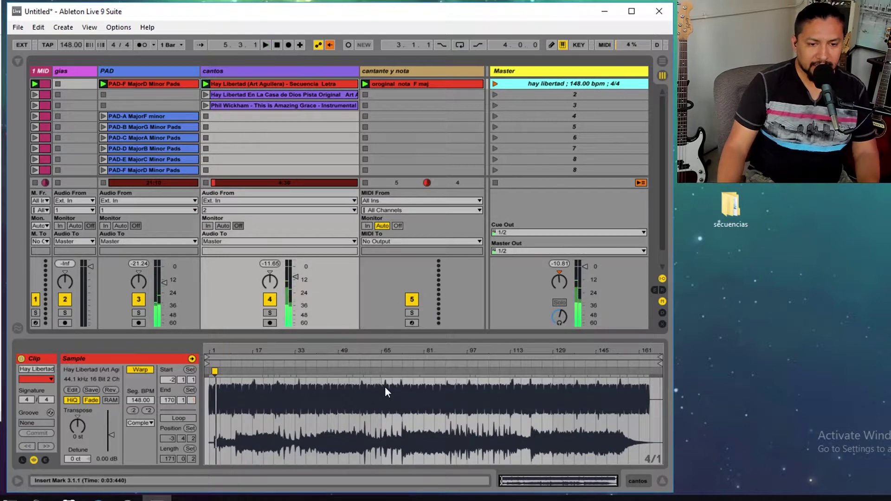
Move the Hay Libertad clip's warp marker to bar 5 and play the scene with the metronome to check the timing
left_click_drag(238, 353, 413, 353)
left_click_drag(276, 372, 313, 371)
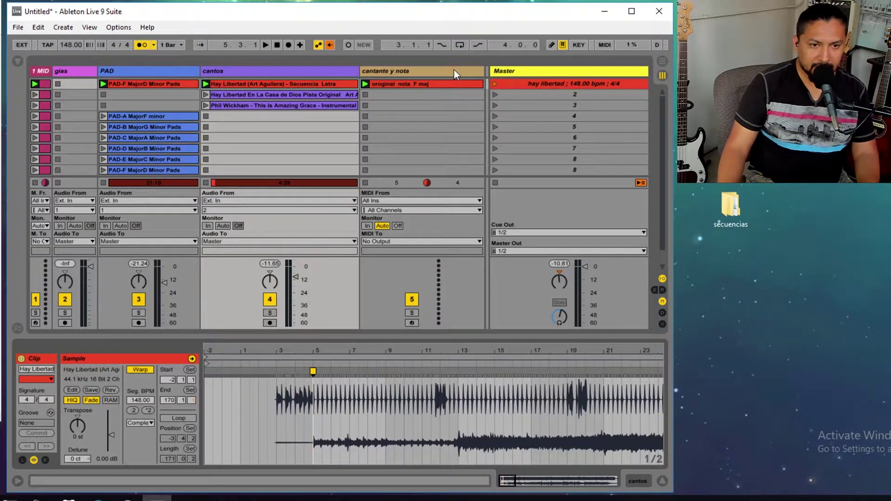
left_click(494, 85)
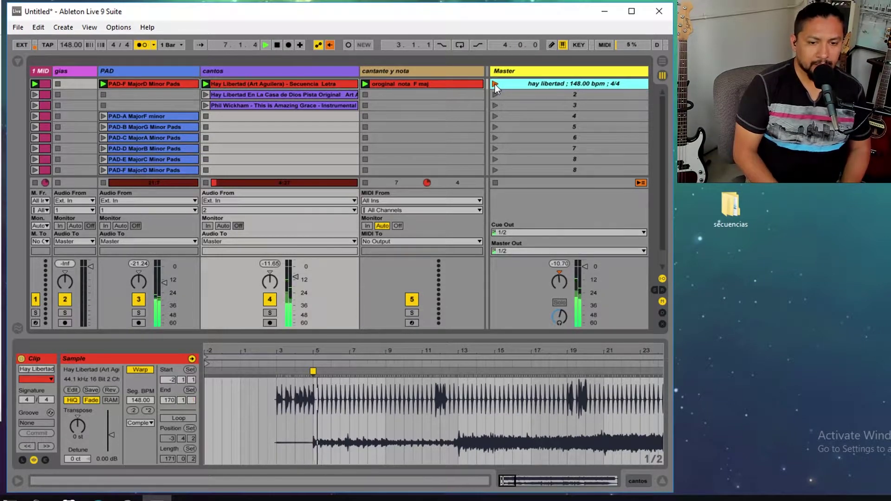
left_click(494, 84)
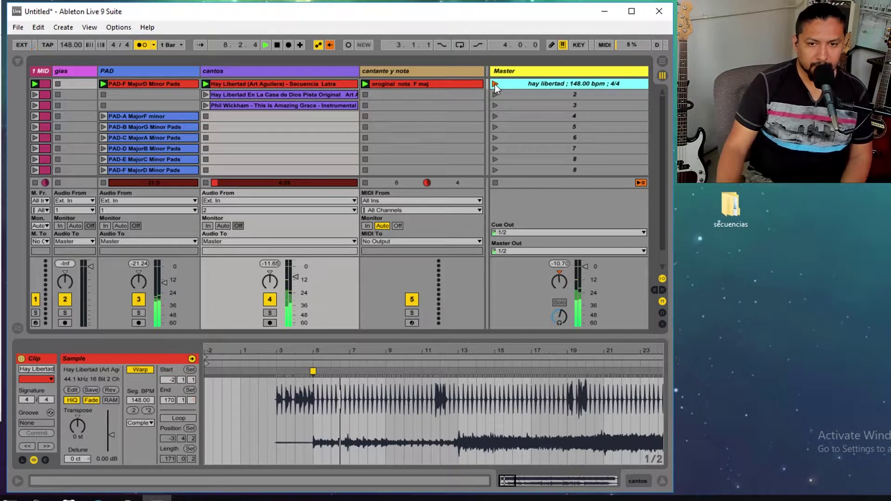
left_click(277, 45)
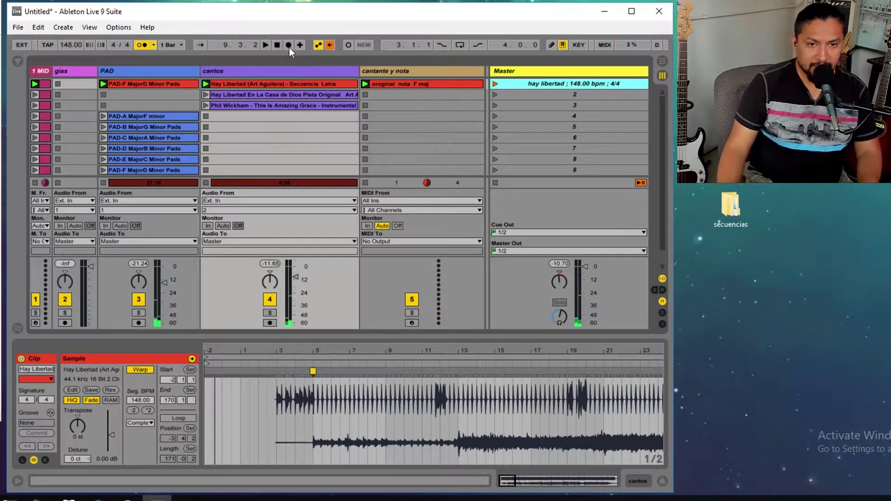
left_click(277, 45)
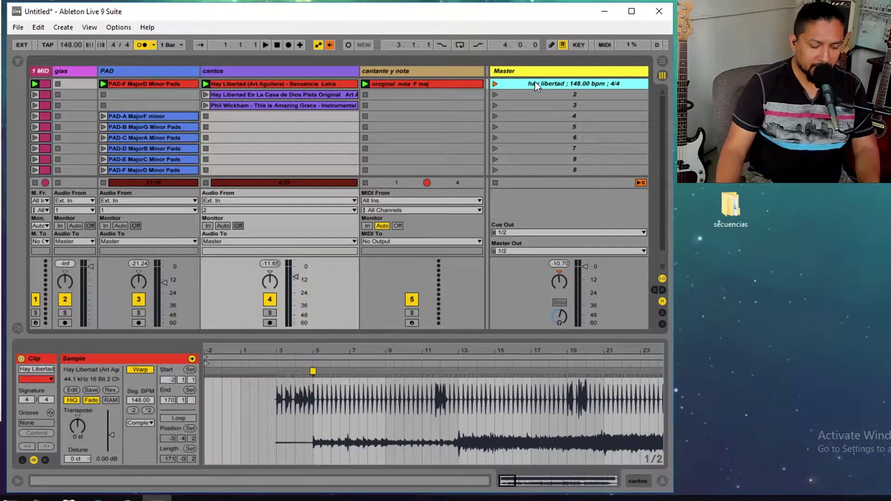
Duplicate the hay libertad scene and rename the copied clip in the cantante y nota track as "youtube nota Dmaj/ Bm"
key("ctrl+d")
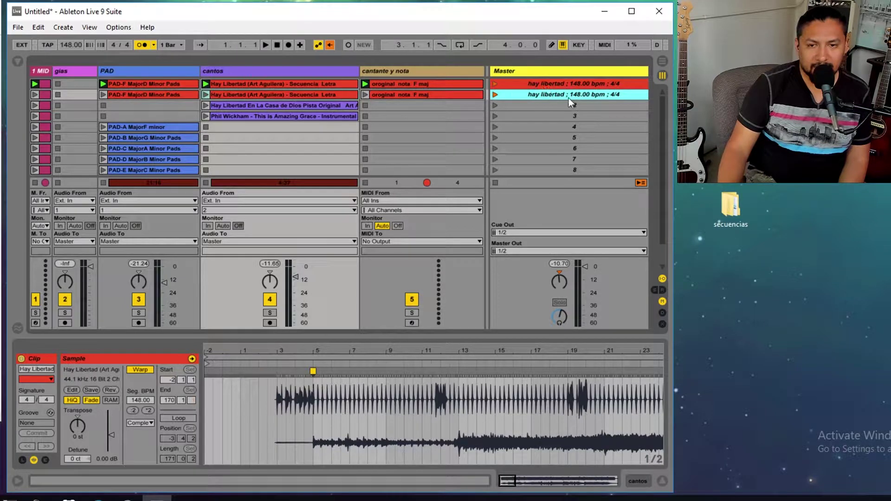
left_click(389, 96)
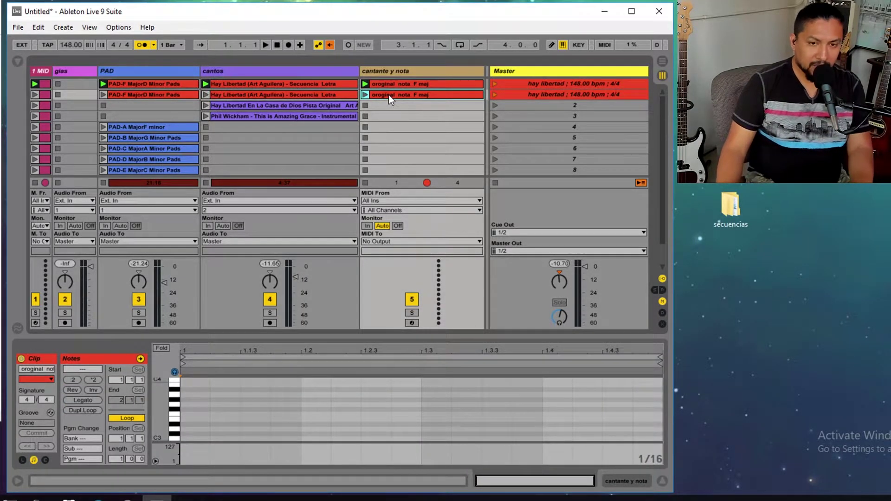
left_click(397, 105)
left_click(396, 96)
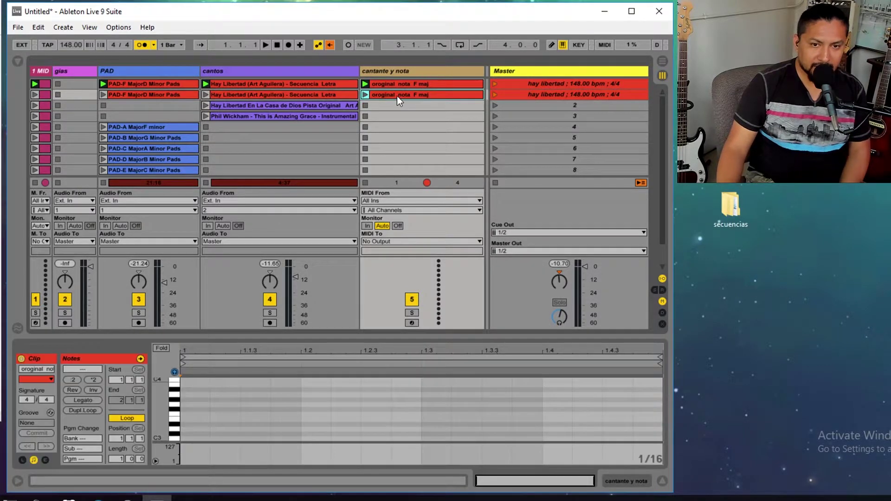
key("ctrl+r")
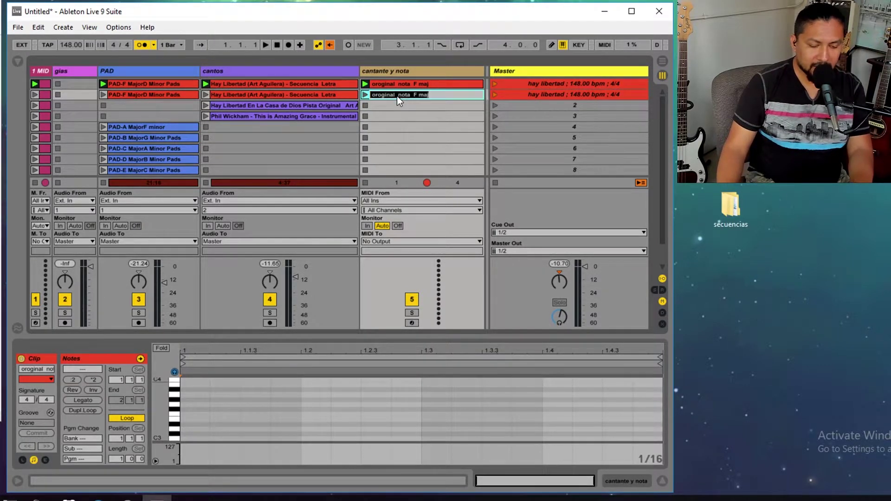
left_click(397, 97)
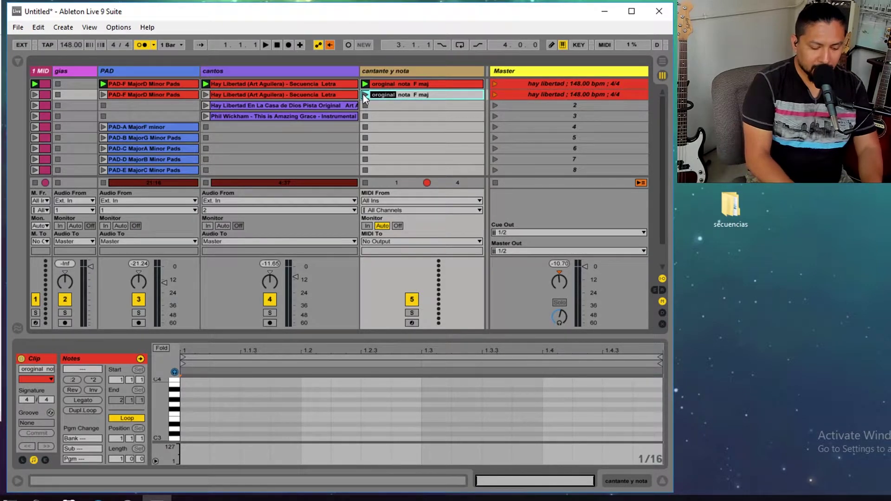
type("youtube")
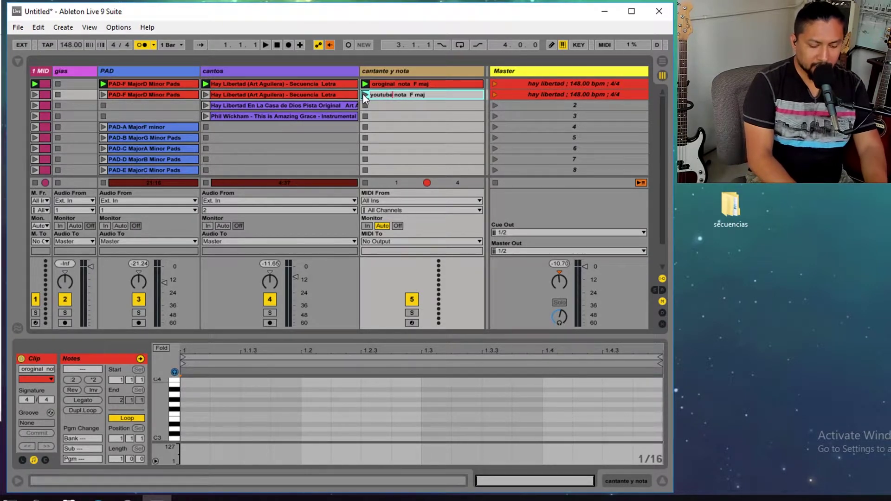
key("Return")
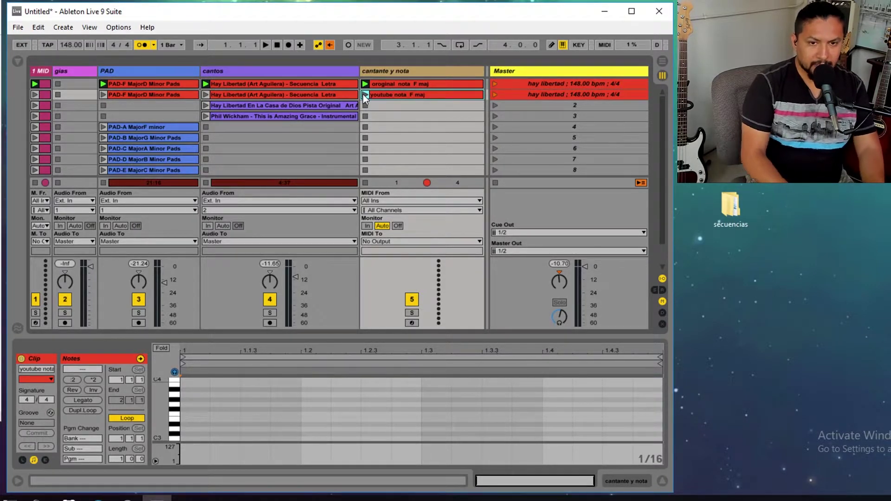
left_click(400, 98)
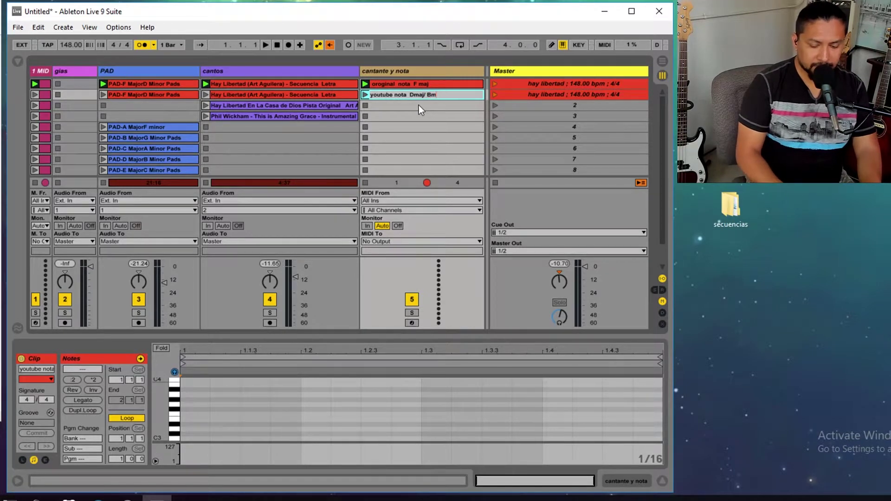
key("Return")
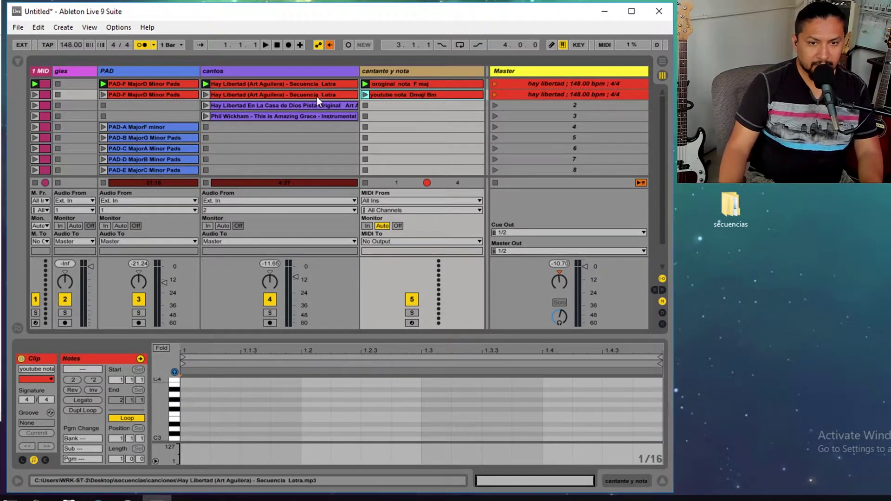
Audition the duplicated hay libertad scene, and colour its pad, song and note clips and its scene slot dark orange
left_click(494, 94)
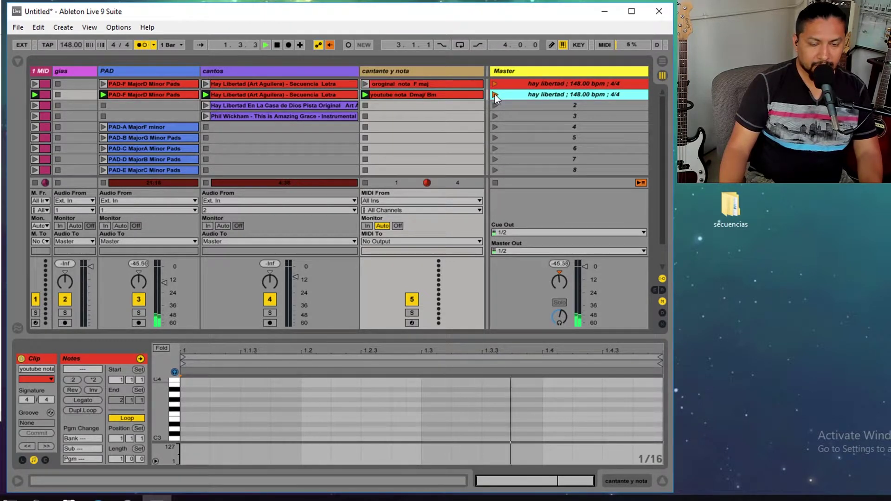
left_click(334, 96)
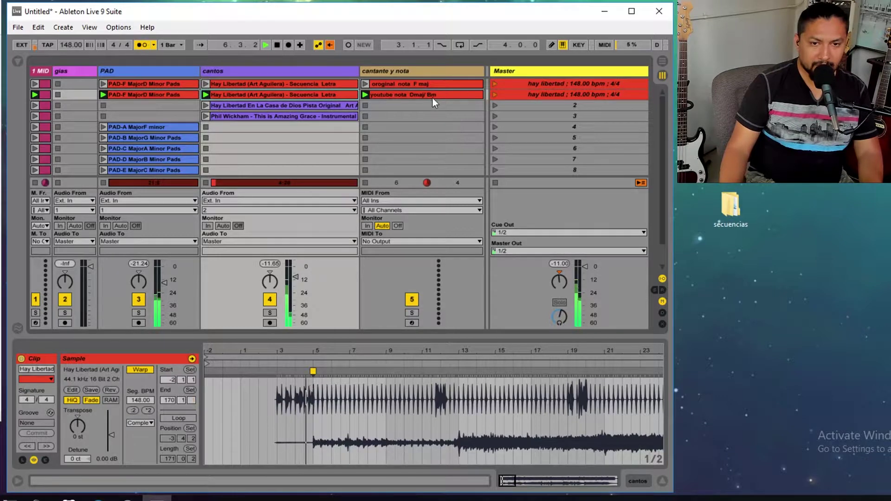
right_click(162, 96)
left_click(182, 304)
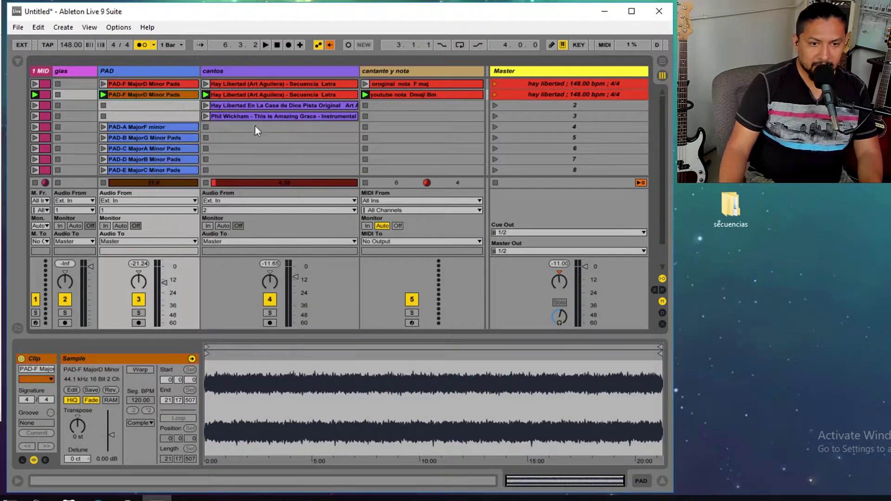
right_click(246, 96)
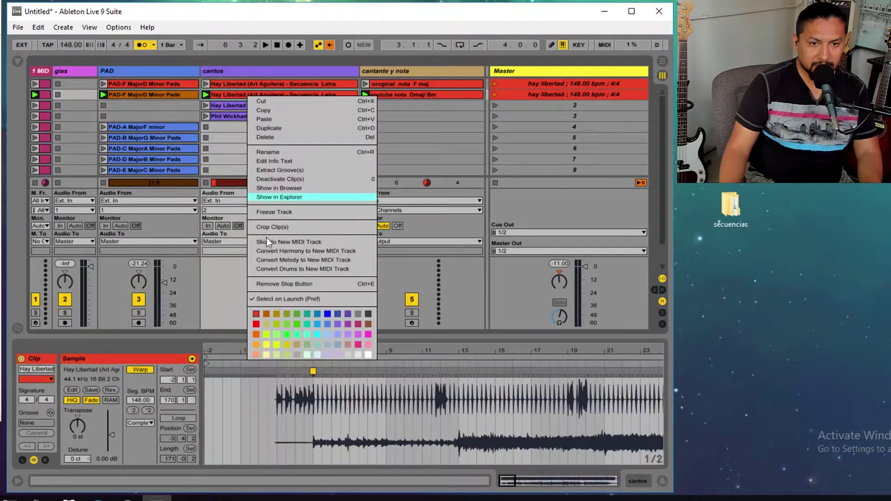
left_click(266, 314)
right_click(390, 95)
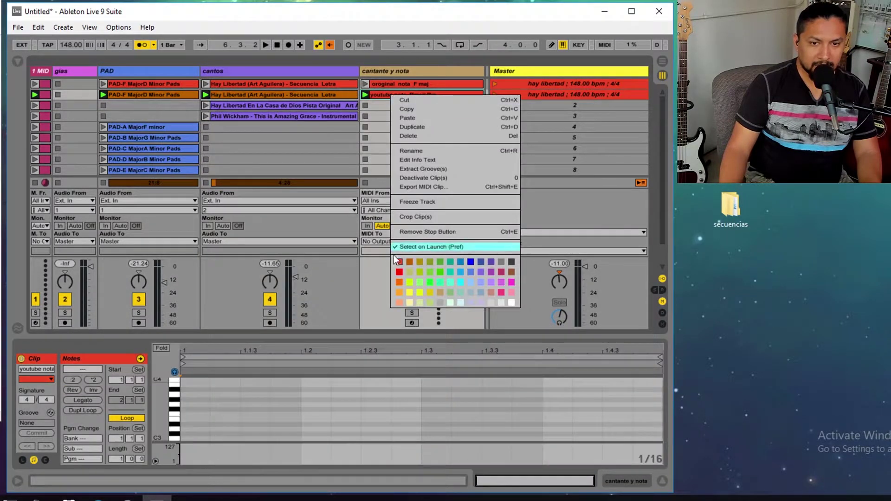
left_click(409, 262)
right_click(505, 96)
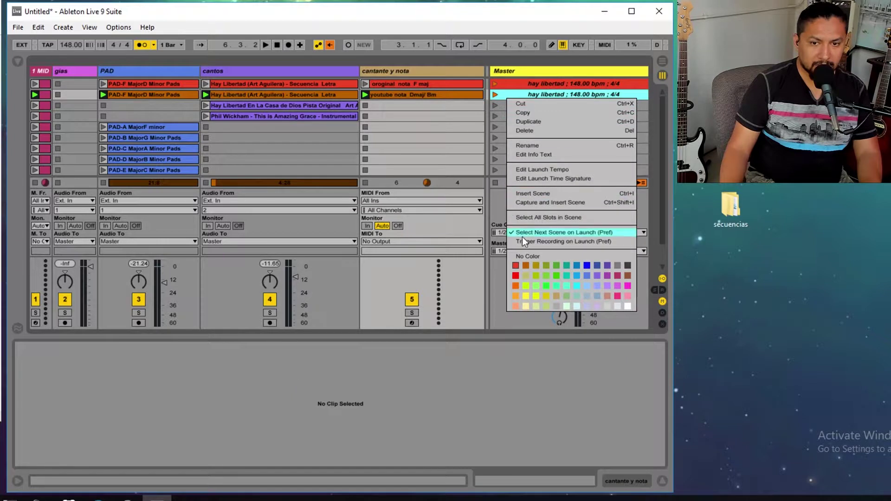
left_click(525, 266)
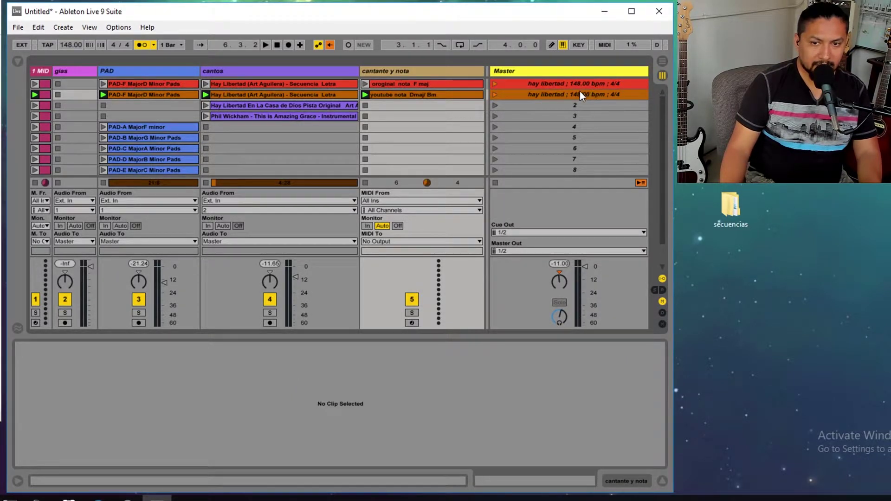
Move the orange hay libertad scene directly below the PAD-G MajorE Minor Pads row and select its song clip
left_click_drag(559, 96, 567, 167)
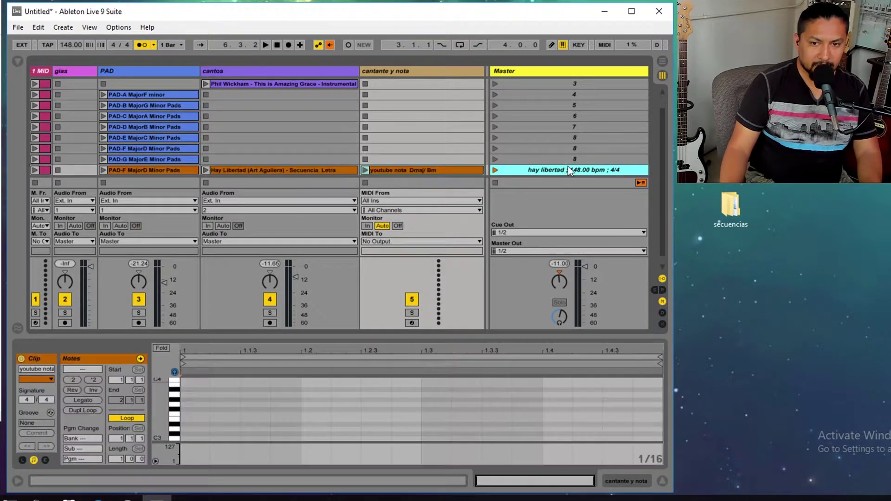
scroll(524, 156, "down", 1)
left_click(239, 161)
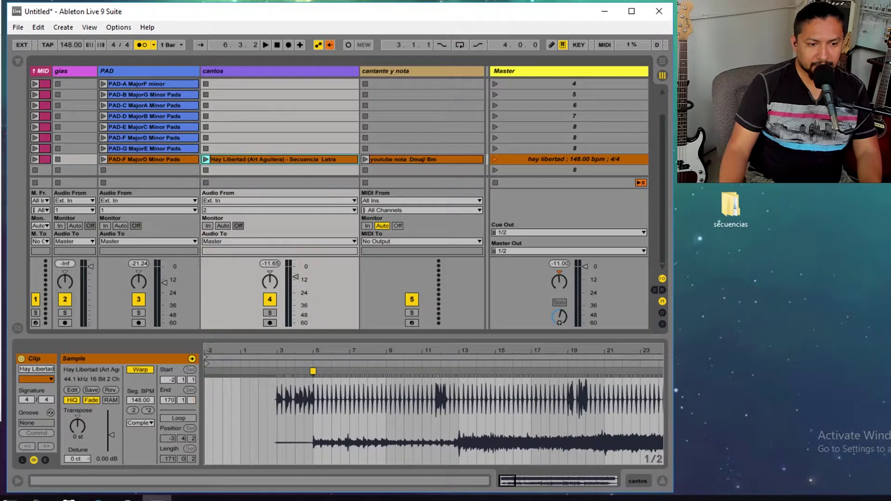
Switch to the browser's Hay Libertad chord page, show letter notation in Dm, and lower the chords by three half steps to Bm
key("alt+Tab")
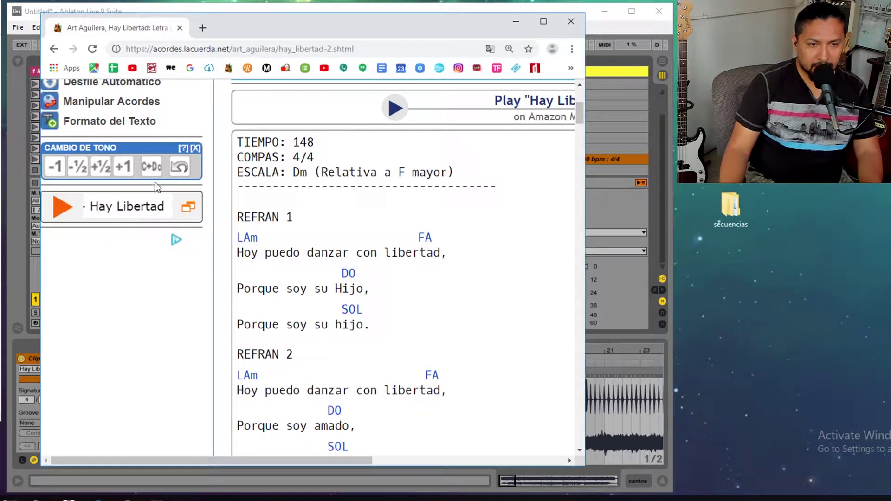
left_click(151, 171)
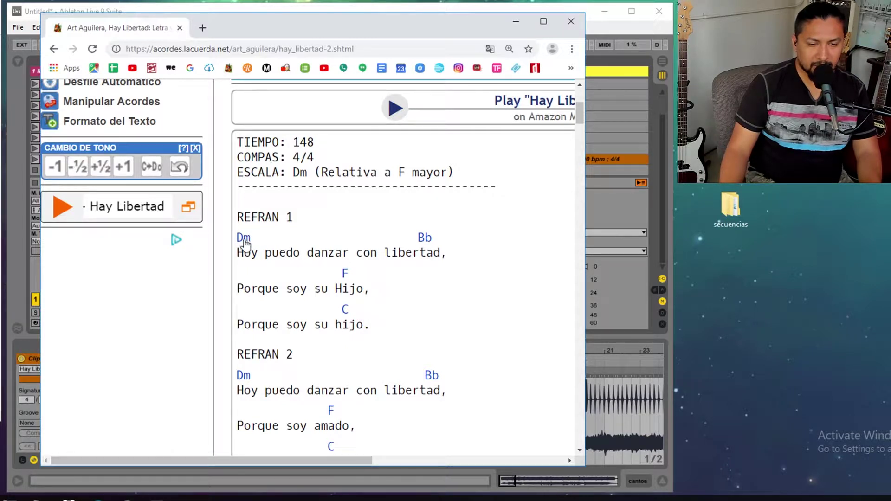
left_click(76, 171)
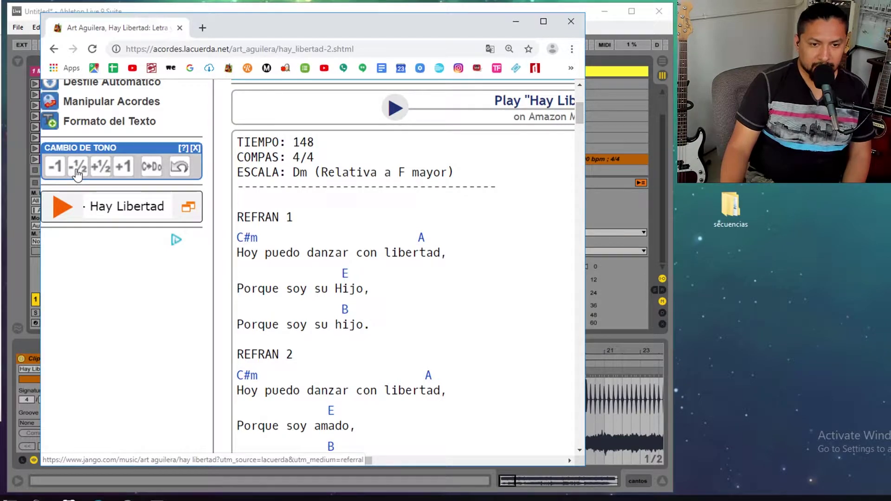
left_click(77, 172)
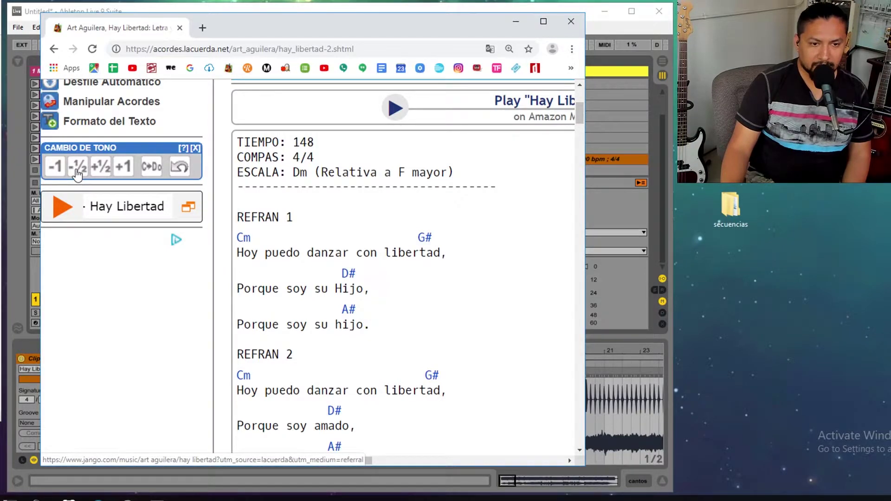
left_click(77, 172)
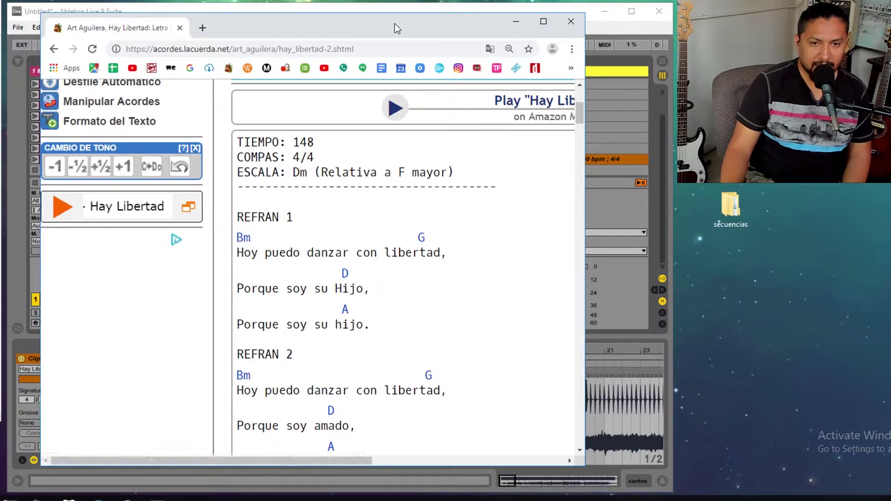
left_click_drag(395, 23, 1, 29)
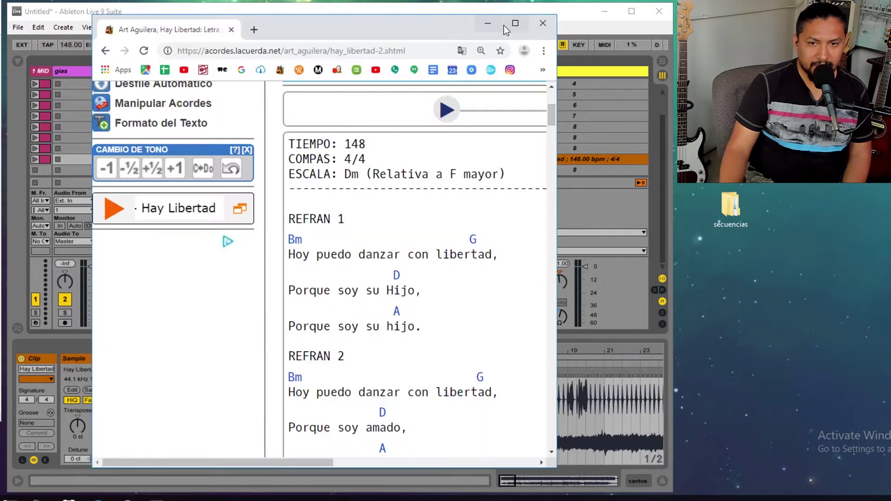
left_click(503, 25)
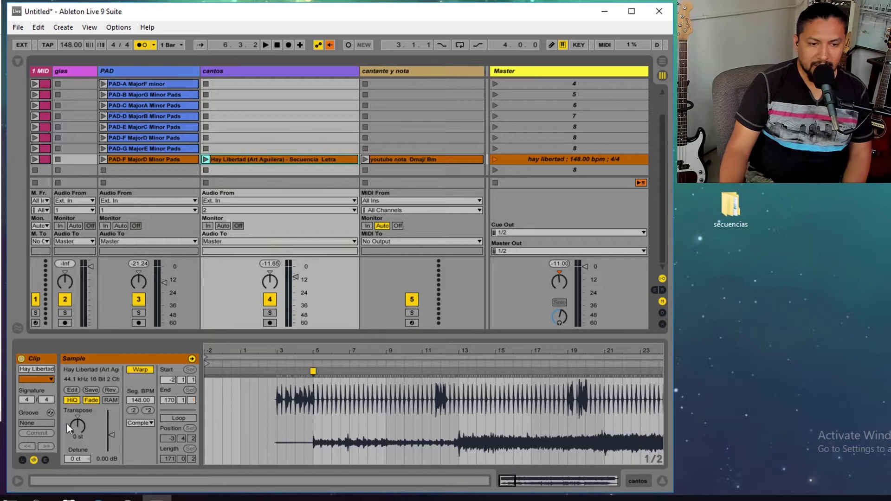
Transpose the orange Hay Libertad song clip by -3 st and play its scene to hear the new key
left_click(68, 411)
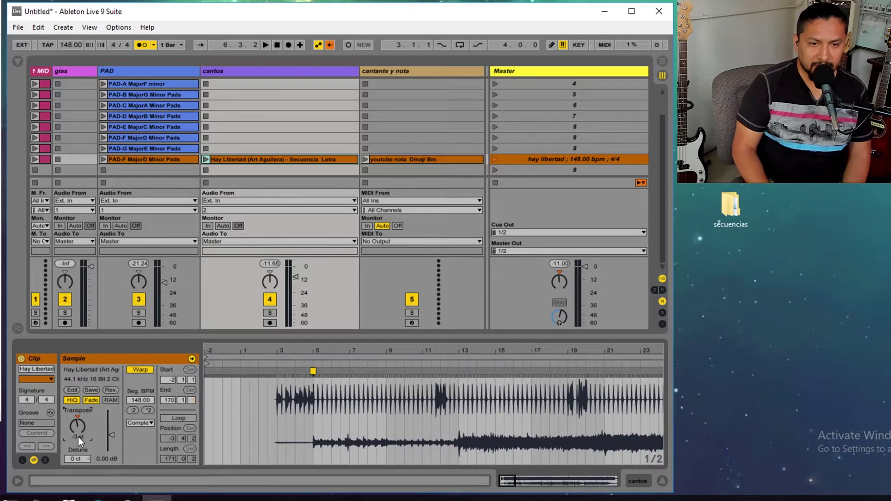
left_click(494, 160)
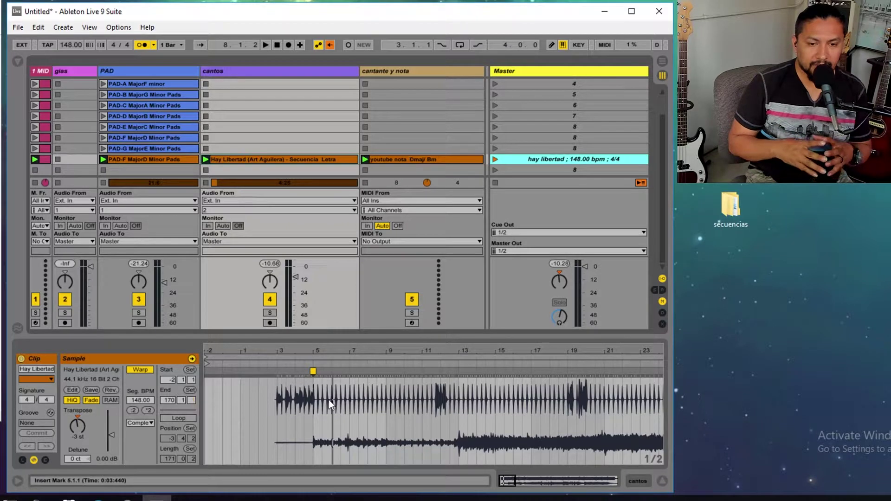
Replace the pad clip in the orange hay libertad scene with a copy of PAD-D MajorB Minor Pads coloured dark orange
left_click(122, 161)
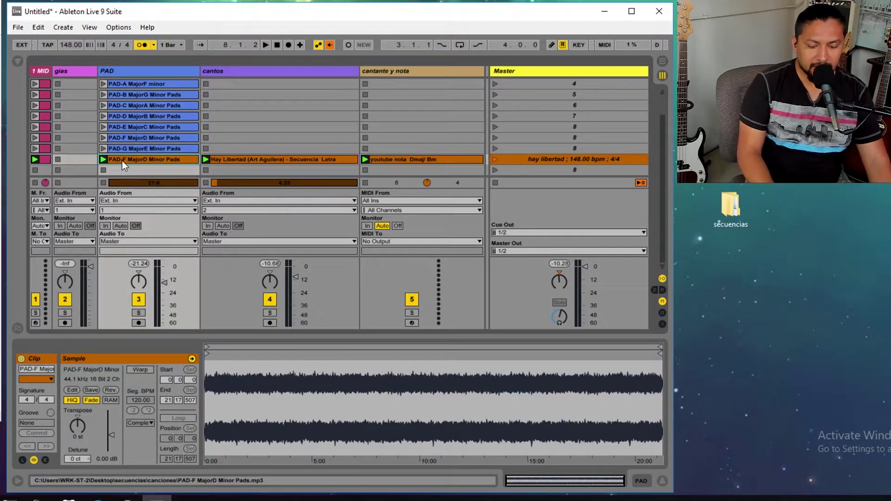
key("Delete")
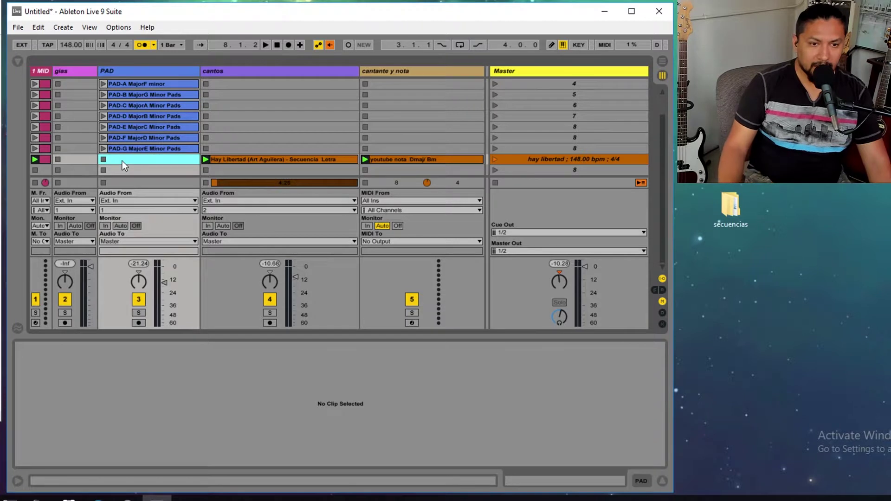
left_click(138, 118)
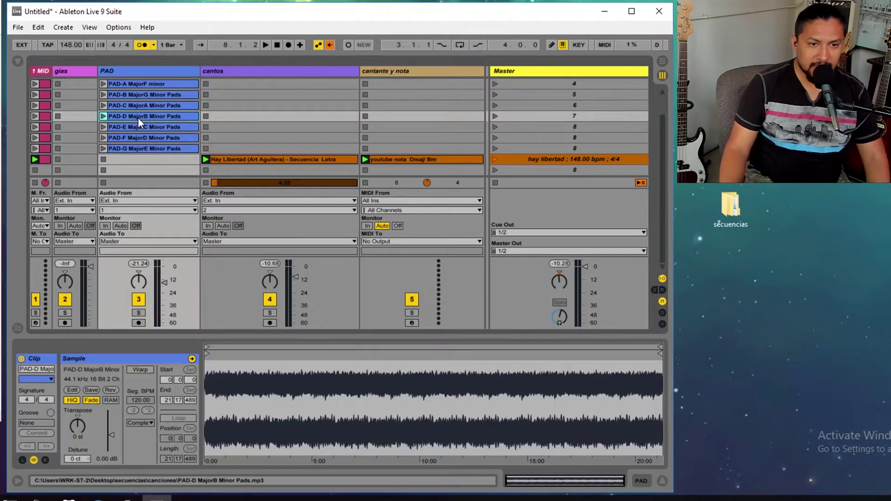
left_click(149, 161)
key("ctrl+v")
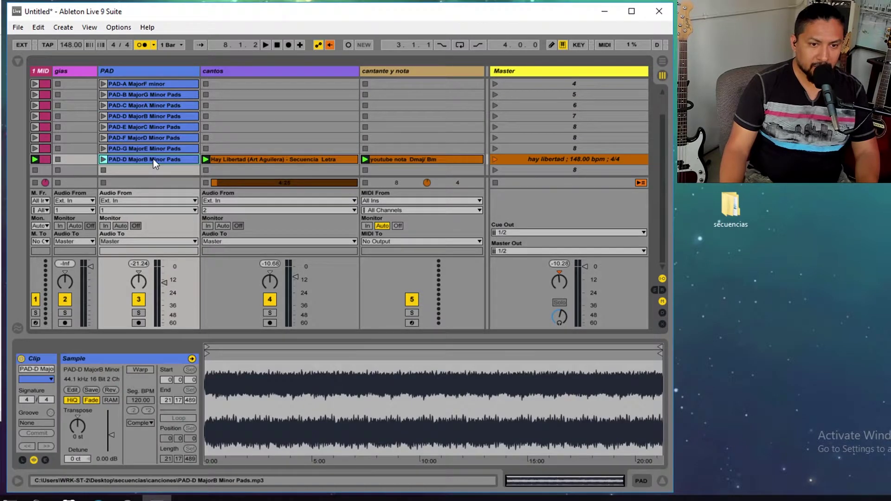
right_click(154, 162)
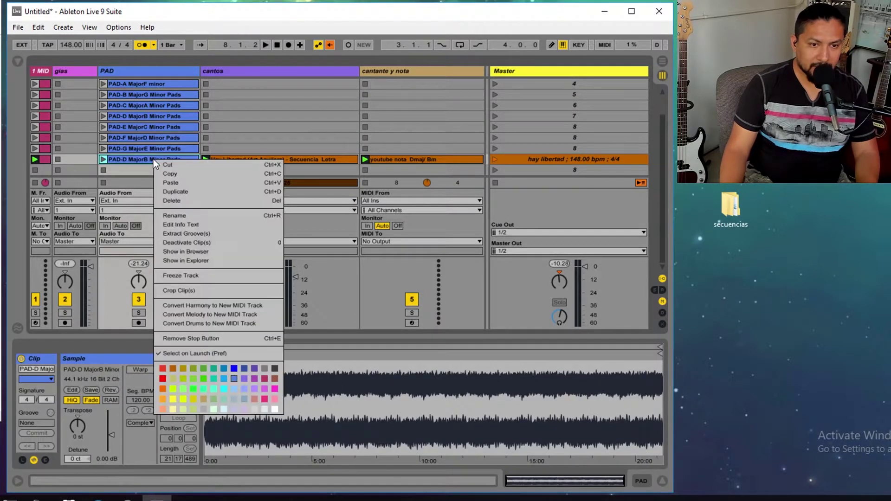
left_click(172, 368)
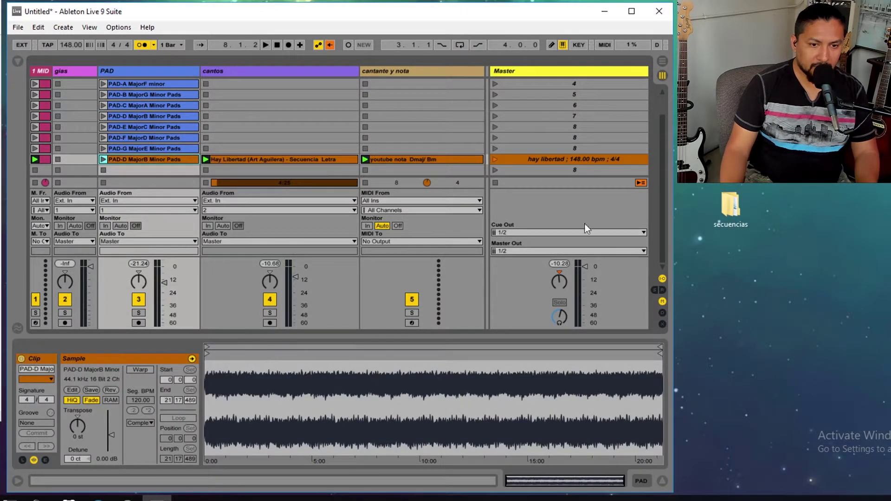
Play the orange hay libertad scene and lower the PAD track's volume
left_click(495, 161)
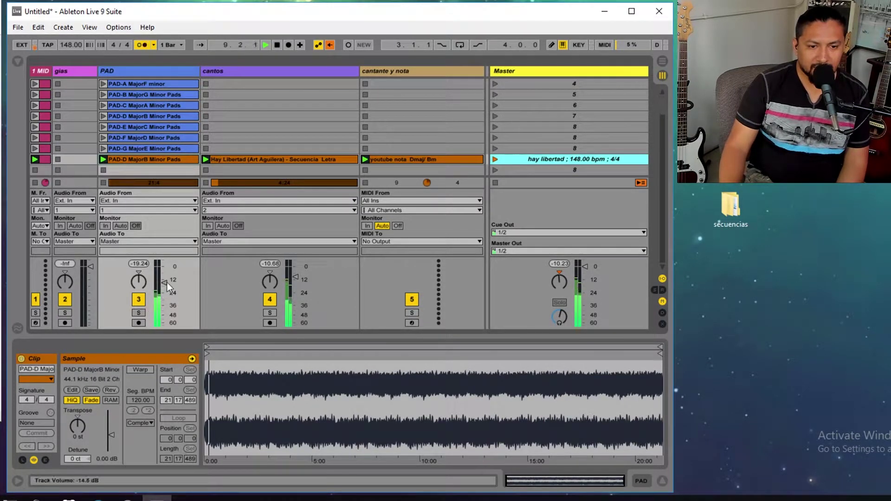
left_click_drag(165, 282, 164, 294)
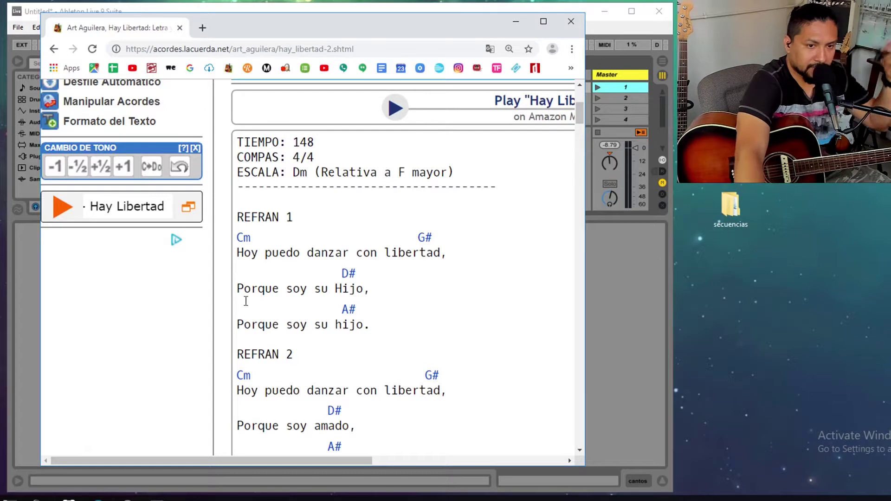
On the browser's Hay Libertad chord page, lower the chords from Cm to Am and show them in Do-Re-Mi notation
double_click(55, 167)
left_click(54, 167)
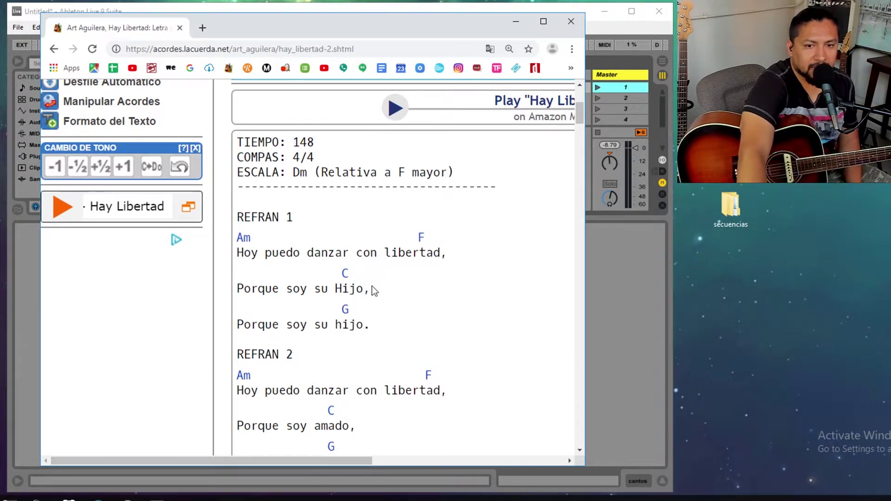
scroll(383, 274, "down", 1)
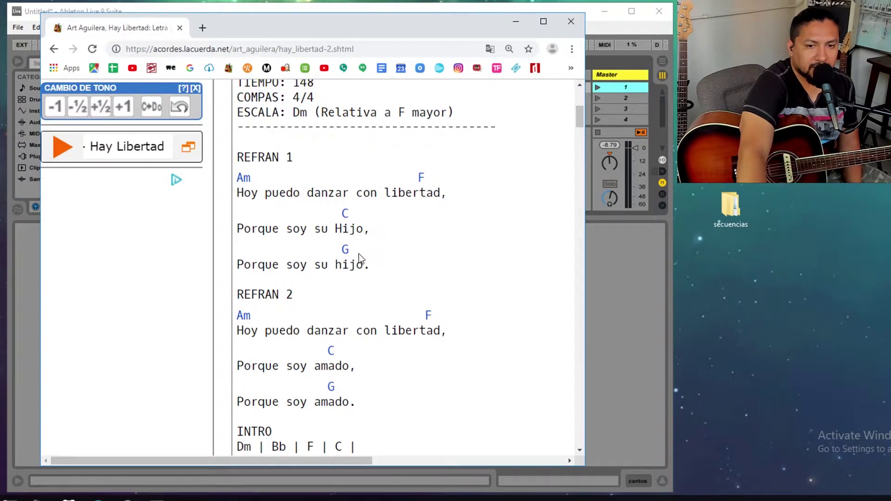
scroll(271, 225, "up", 2)
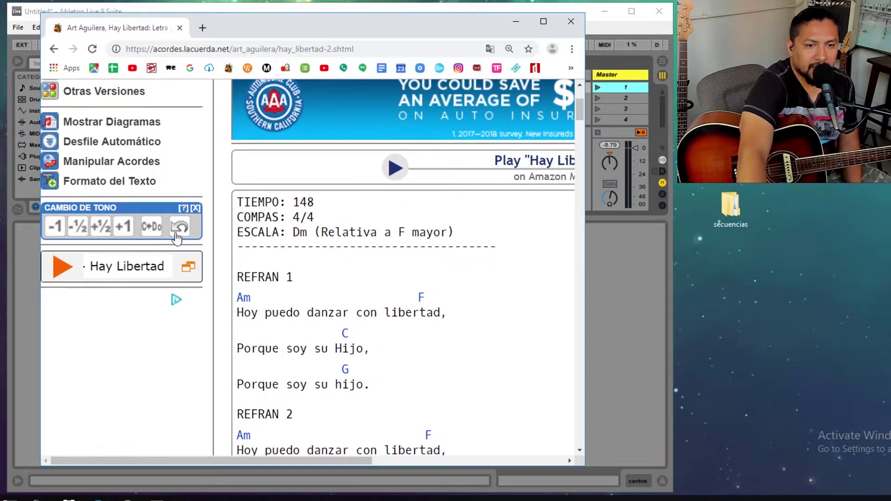
left_click(152, 230)
scroll(290, 295, "down", 1)
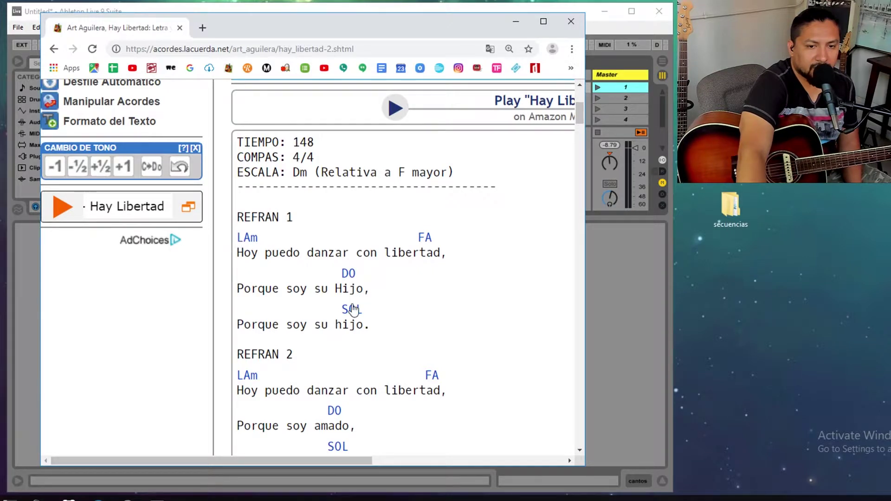
scroll(400, 274, "down", 1)
scroll(399, 274, "up", 1)
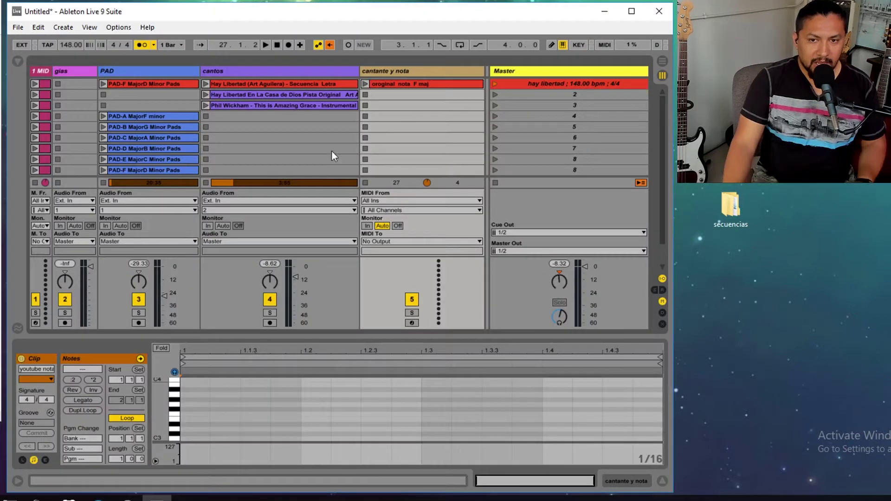
Audition the Hay Libertad En La Casa de Dios clip through scene 2, switching the metronome off, and stop playback
left_click(274, 97)
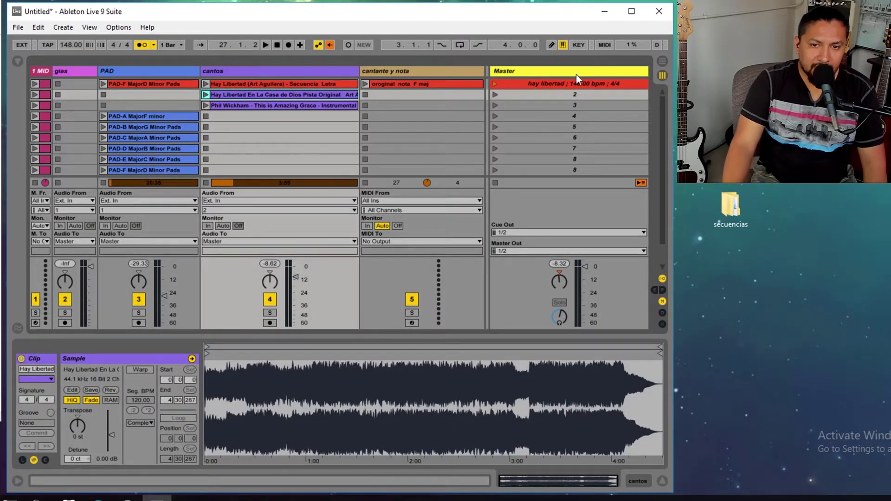
left_click(517, 94)
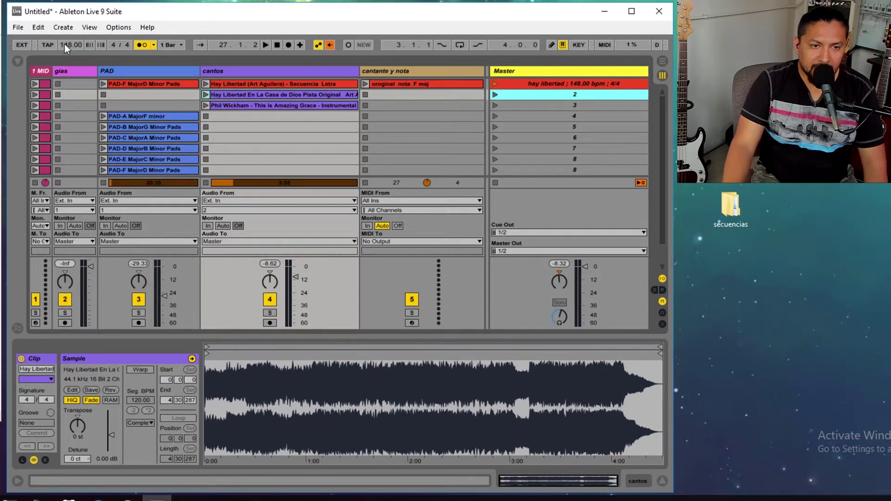
left_click(495, 94)
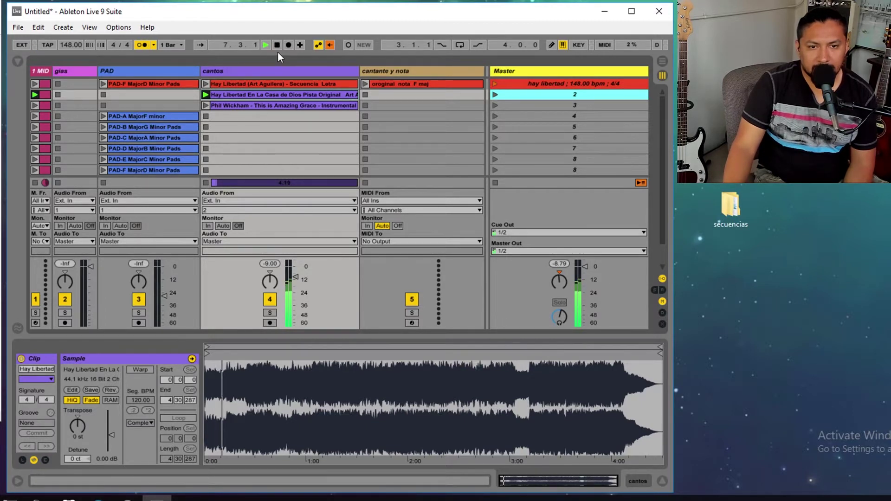
left_click(141, 44)
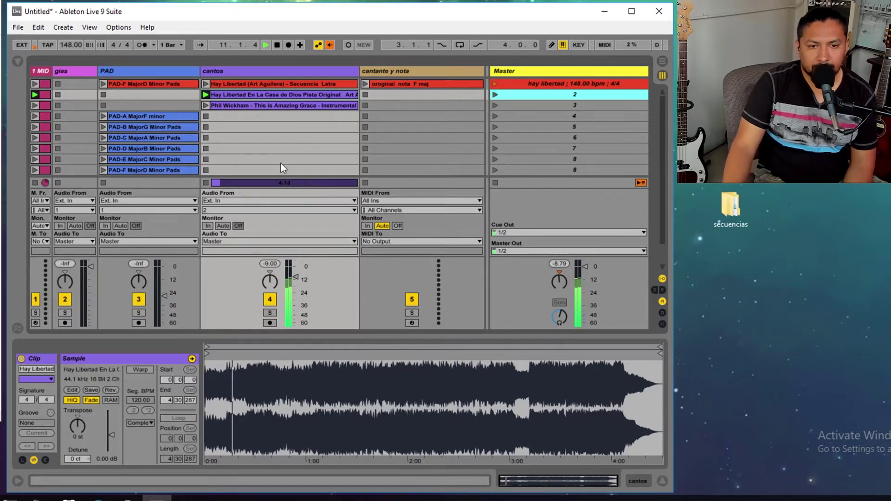
left_click(276, 44)
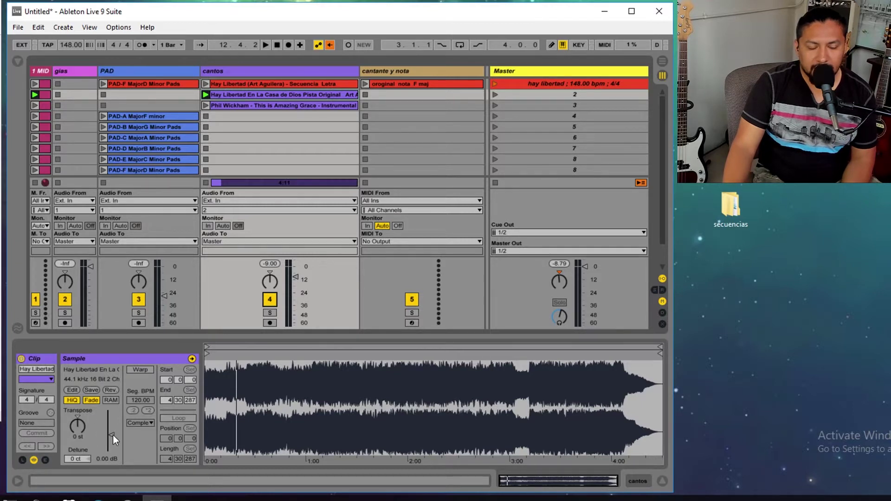
Lower the Hay Libertad En La Casa de Dios clip's gain to -2.22 dB while playing its scene, and stop playback
mouse_move(112, 436)
left_mouse_down()
mouse_move(113, 444)
mouse_move(113, 436)
left_mouse_up()
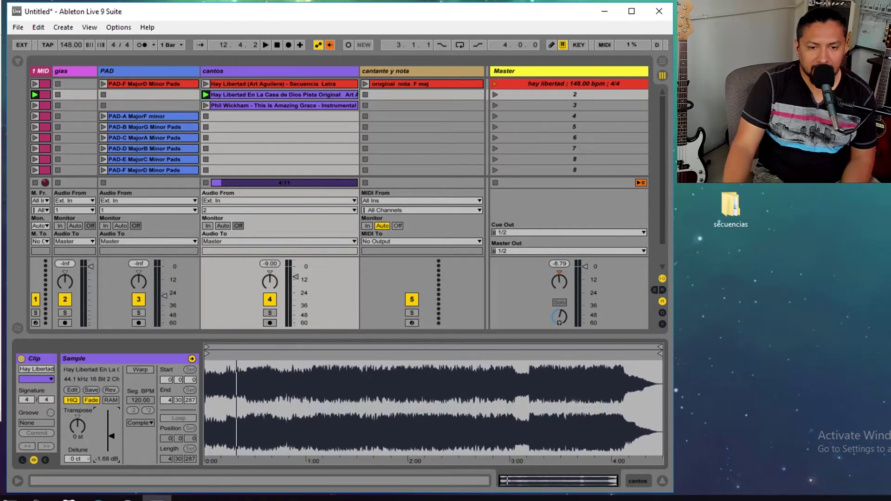
left_click(497, 95)
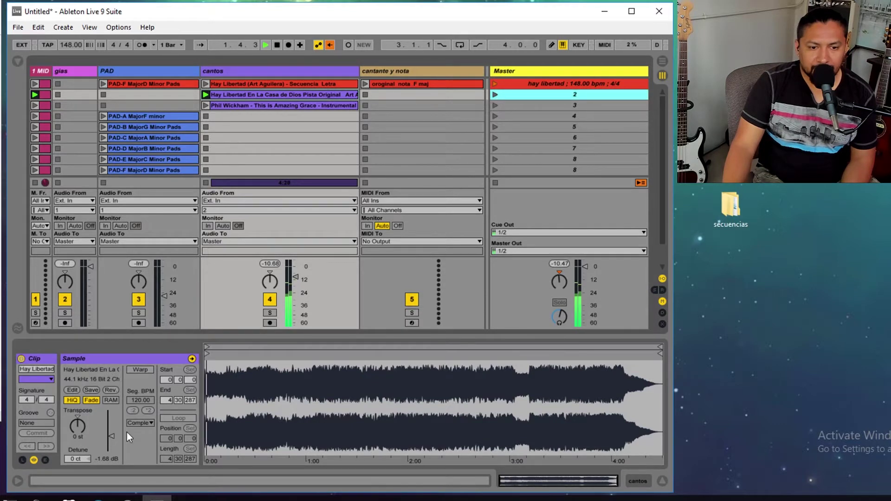
left_click(116, 436)
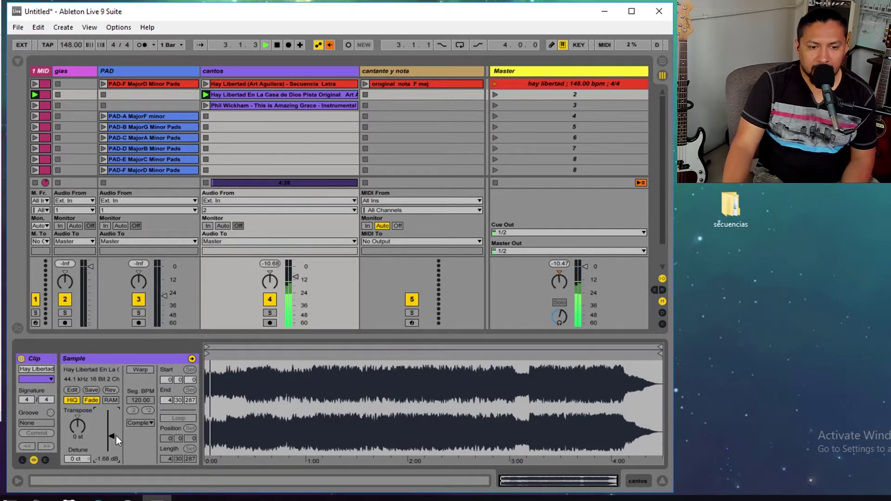
mouse_move(112, 436)
left_mouse_down()
mouse_move(112, 452)
mouse_move(113, 431)
mouse_move(112, 439)
left_mouse_up()
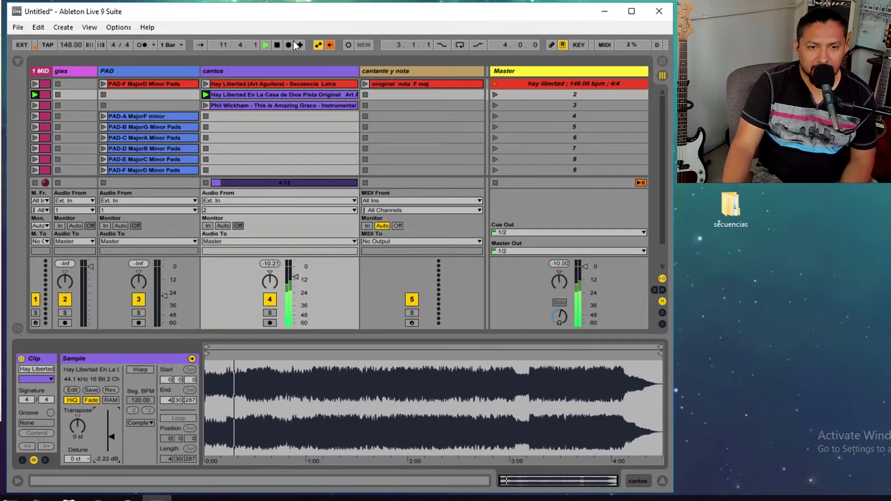
left_click(277, 44)
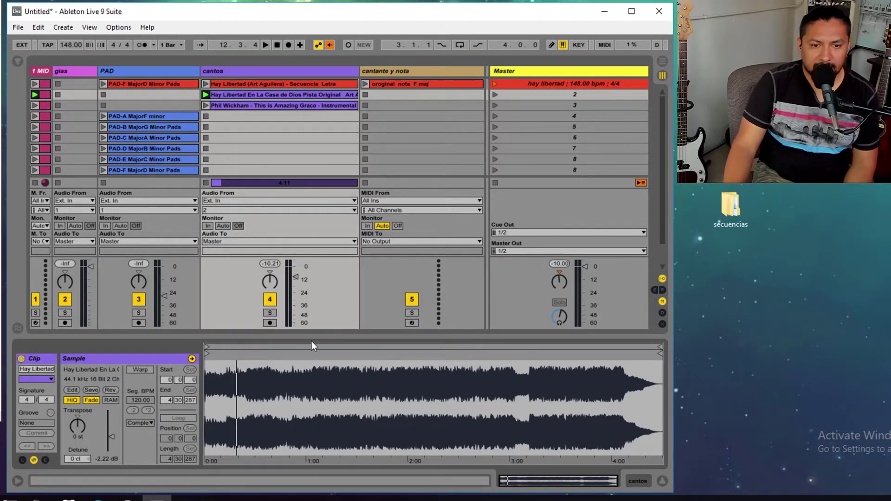
Enable Warp on the Hay Libertad En La Casa de Dios clip and set 1.1.1 at the first audible hit
left_click(130, 370)
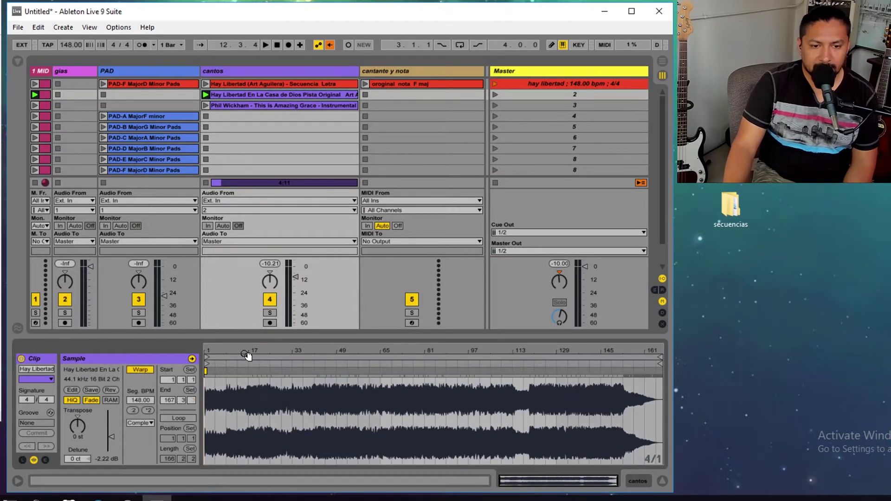
left_click_drag(228, 352, 443, 348)
left_click_drag(219, 351, 300, 378)
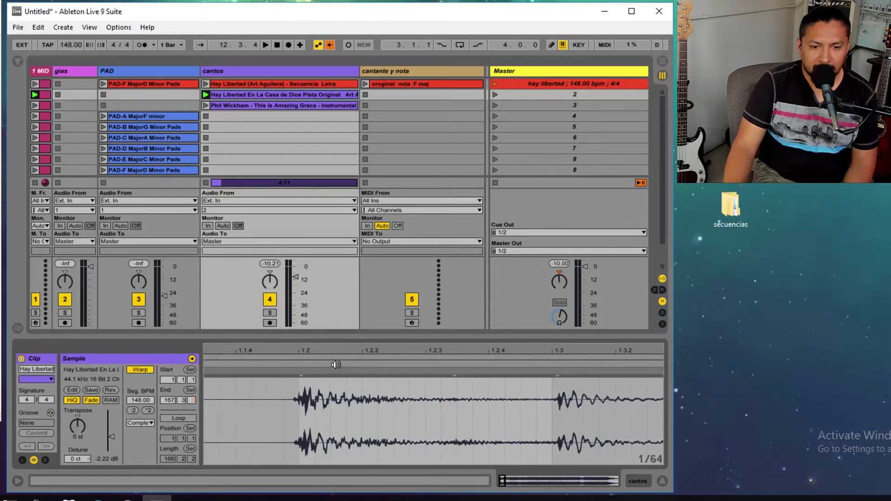
right_click(301, 371)
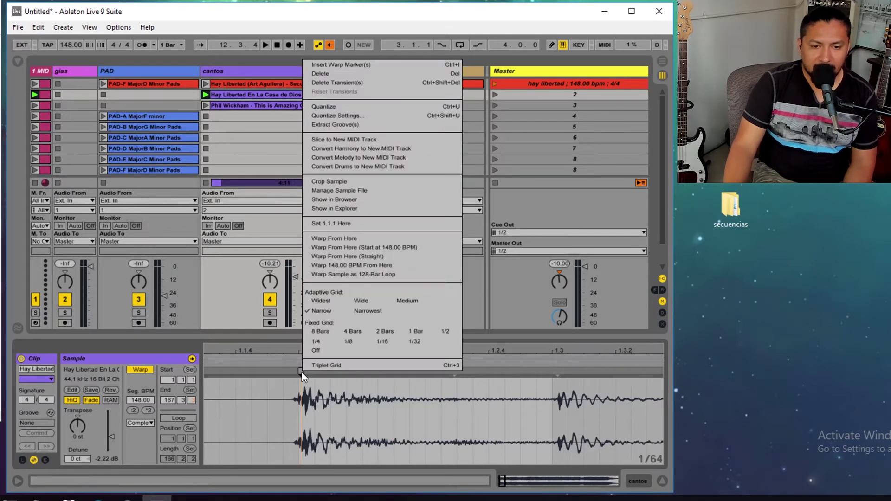
left_click(329, 224)
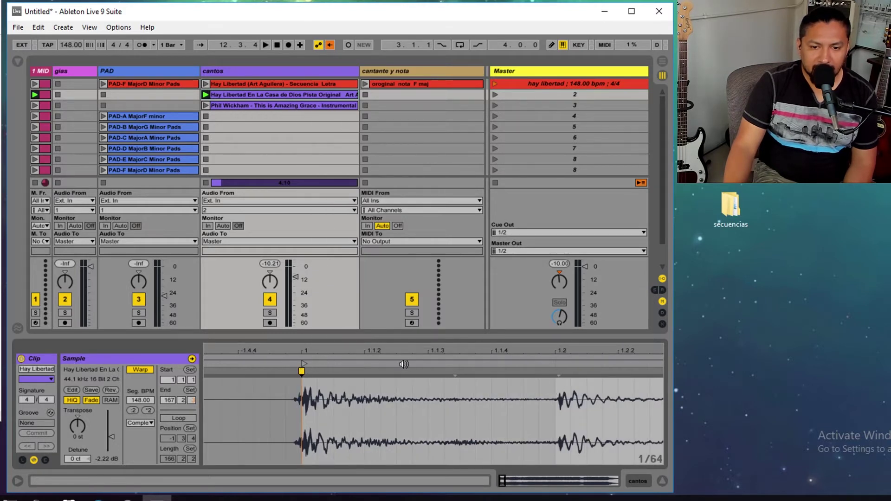
Move the clip's first warp marker from bar 1 to bar 4 to leave empty bars before the song starts
left_click_drag(394, 352, 388, 320)
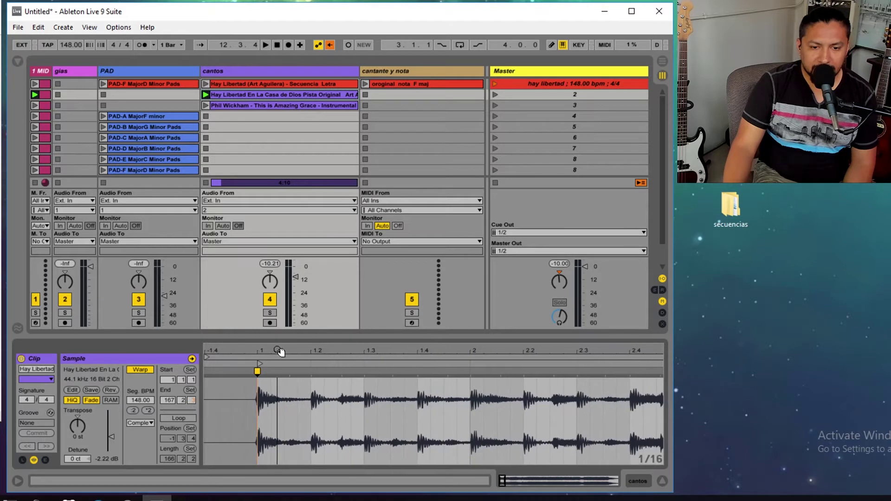
left_click(539, 93)
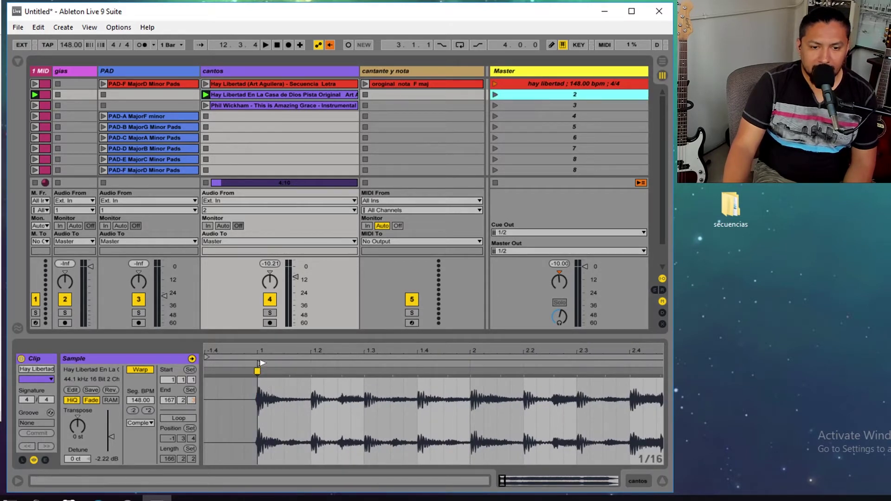
left_click_drag(275, 352, 158, 402)
left_click_drag(258, 350, 218, 408)
left_click(217, 371)
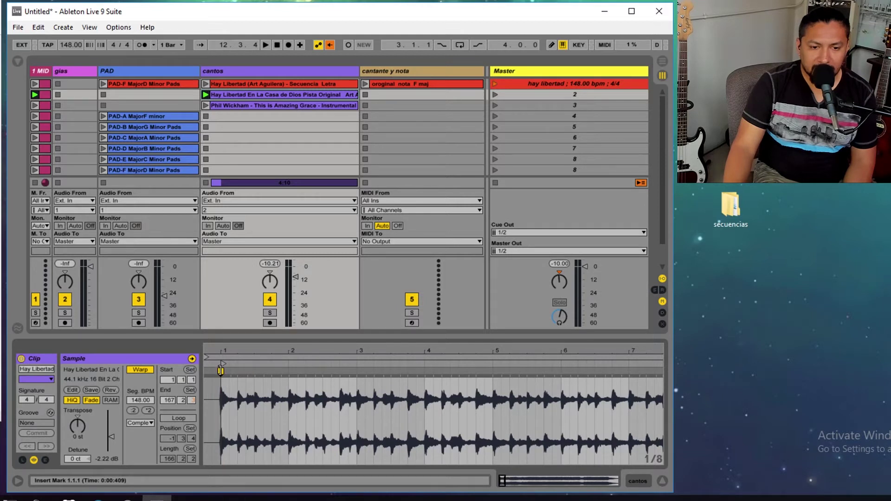
left_click_drag(223, 372, 422, 370)
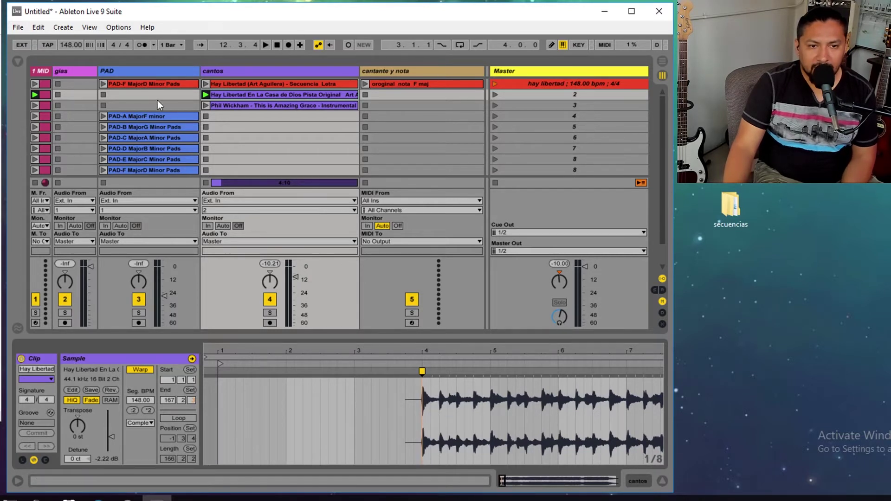
Copy the red PAD-F MajorD Minor Pads clip from the first scene into scene 2 and colour the copy bright green
left_click(137, 84)
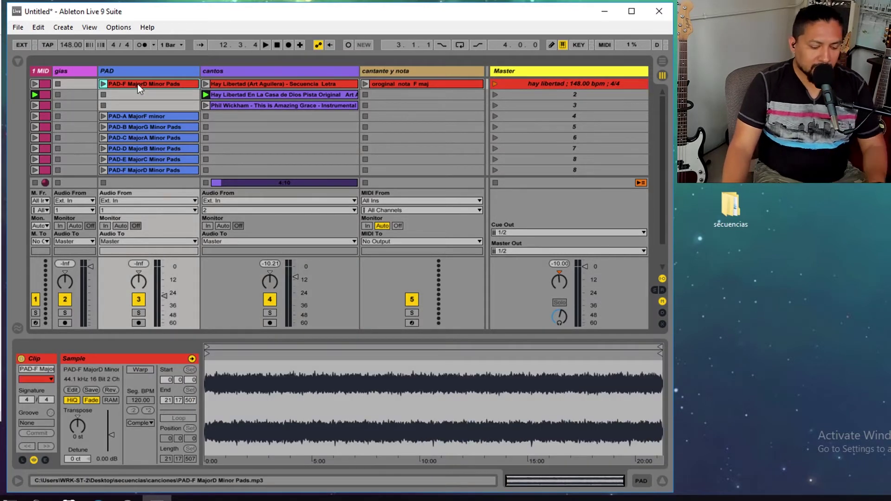
left_click_drag(137, 84, 141, 95)
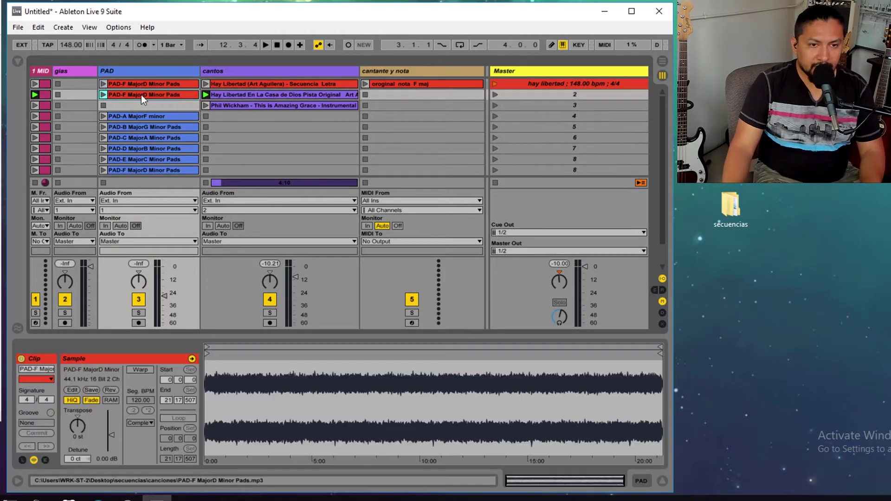
right_click(141, 95)
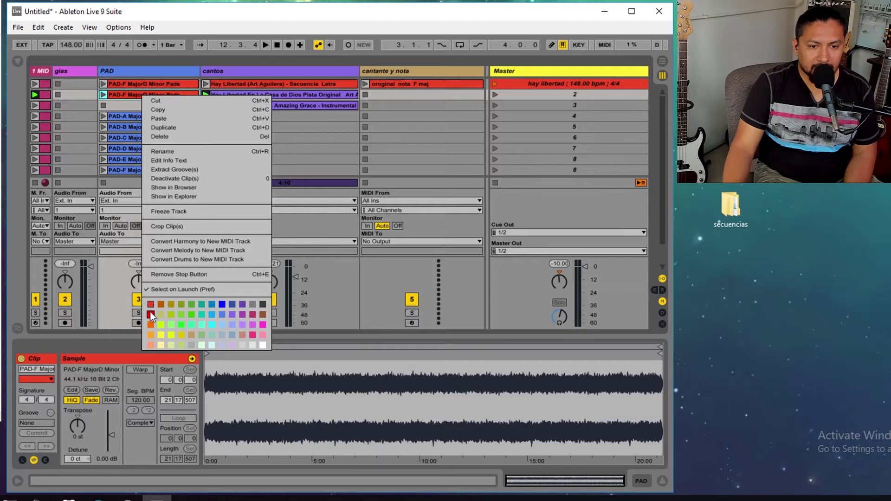
left_click(176, 315)
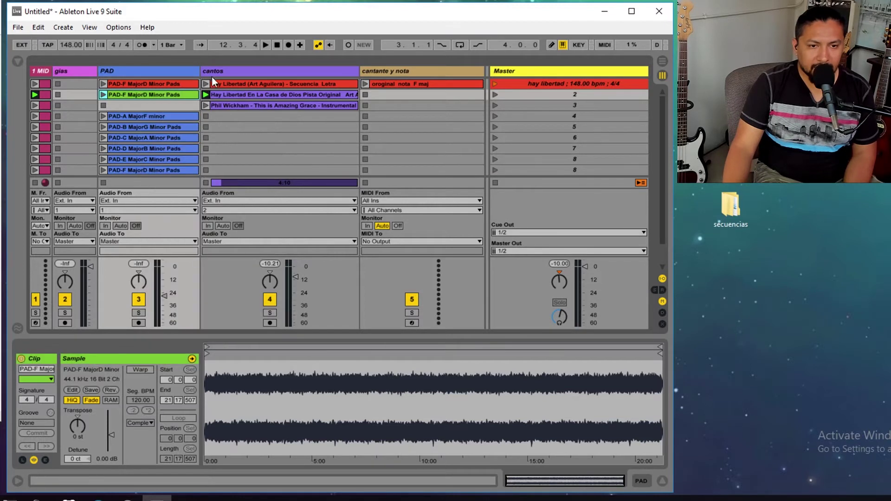
Colour scene 2's Hay Libertad En La Casa de Dios clip yellow-green, and copy the first scene's oroginal nota F maj clip into scene 2 in green
right_click(225, 96)
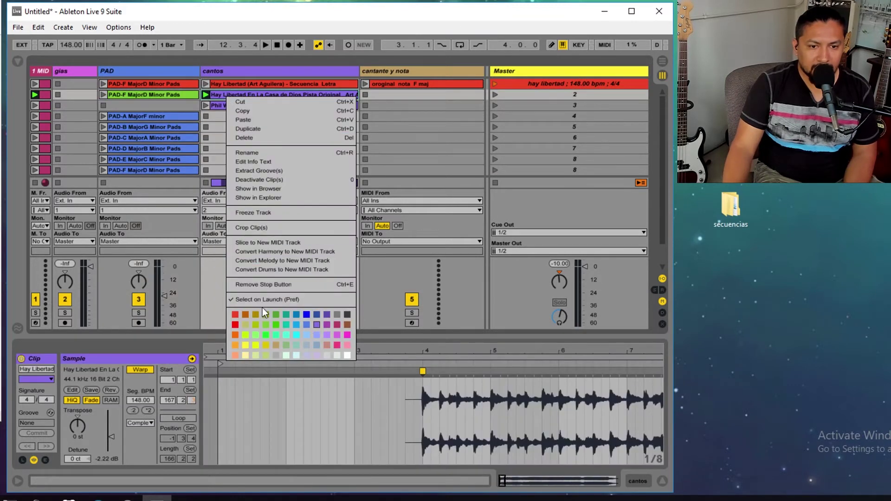
left_click(259, 323)
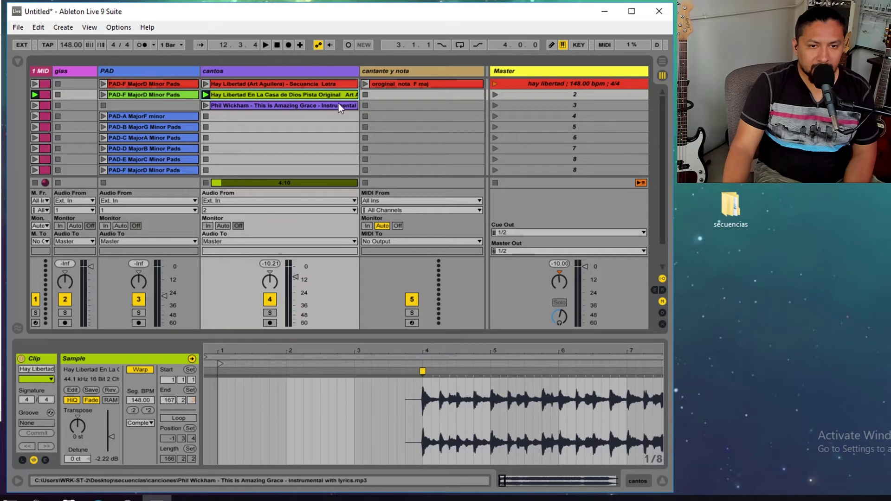
left_click(381, 86)
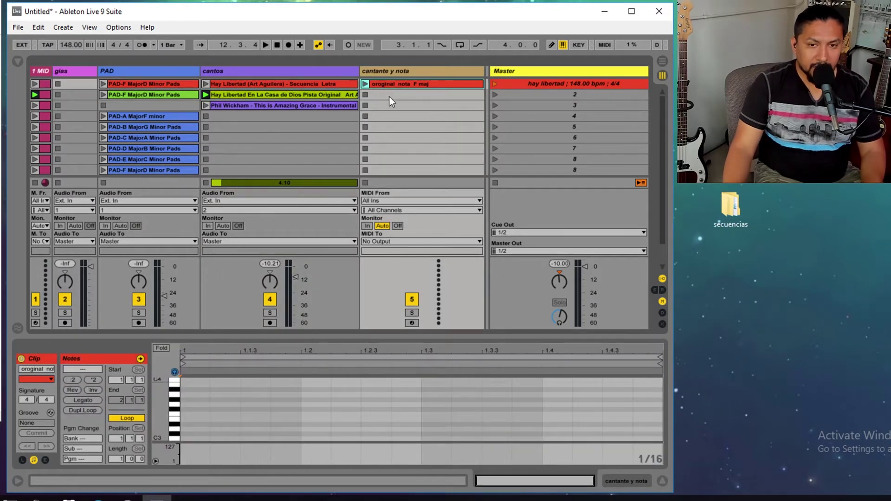
left_click(384, 92)
key("ctrl+v")
right_click(386, 94)
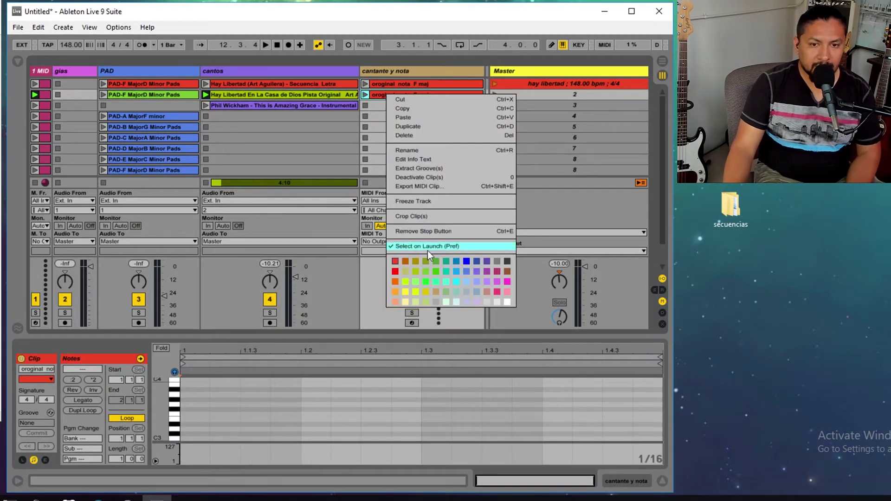
left_click(426, 272)
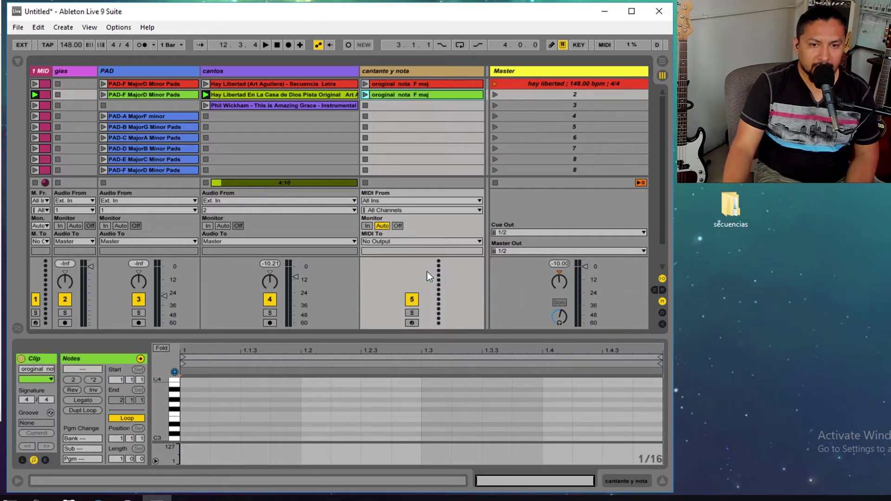
left_click(517, 94)
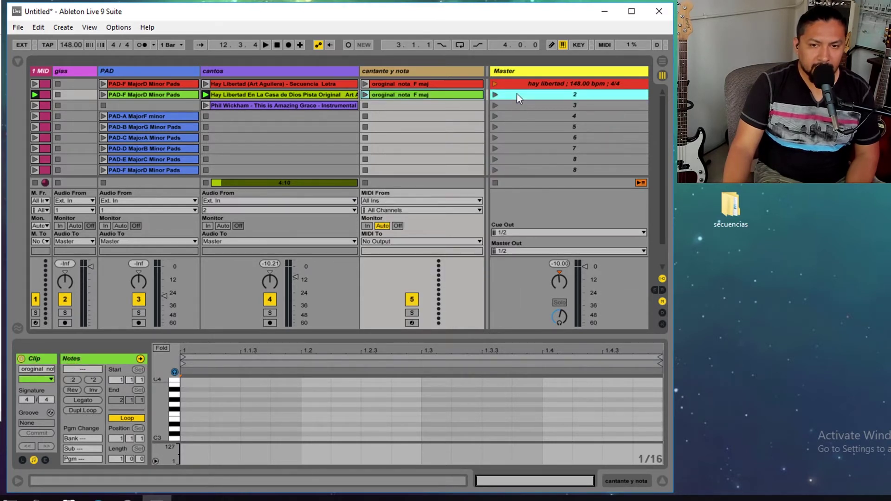
left_click(542, 82)
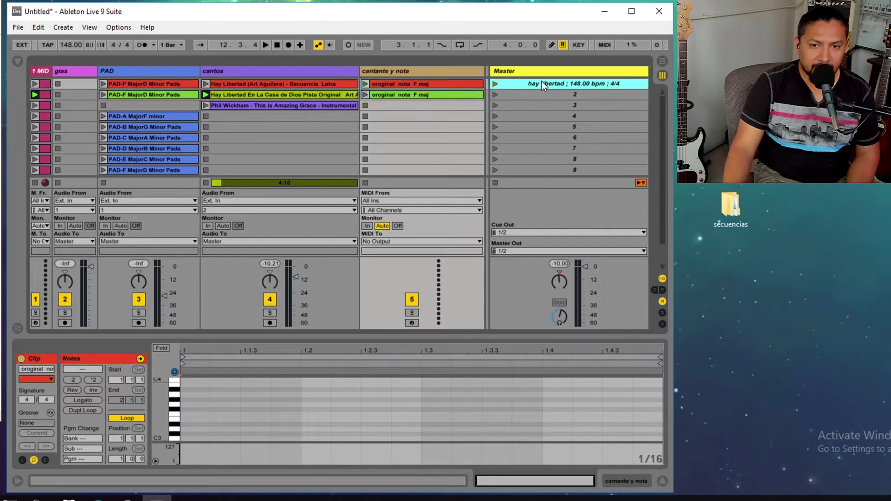
key("ctrl+d")
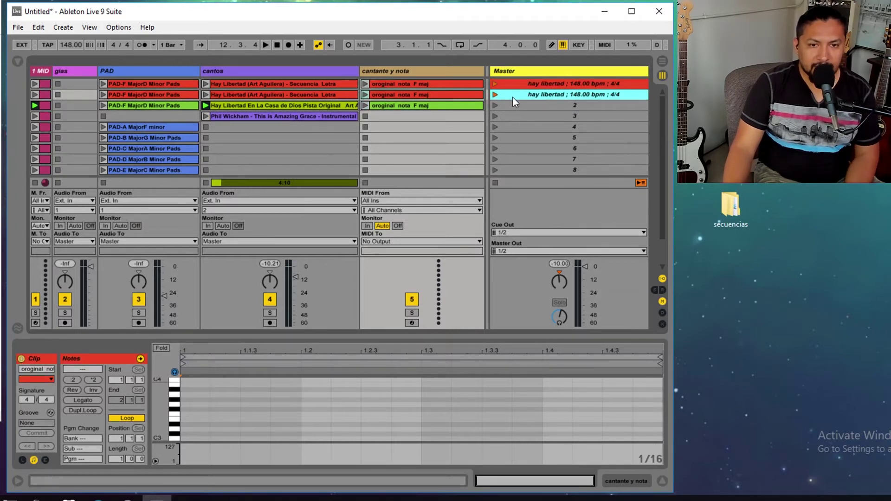
key("Delete")
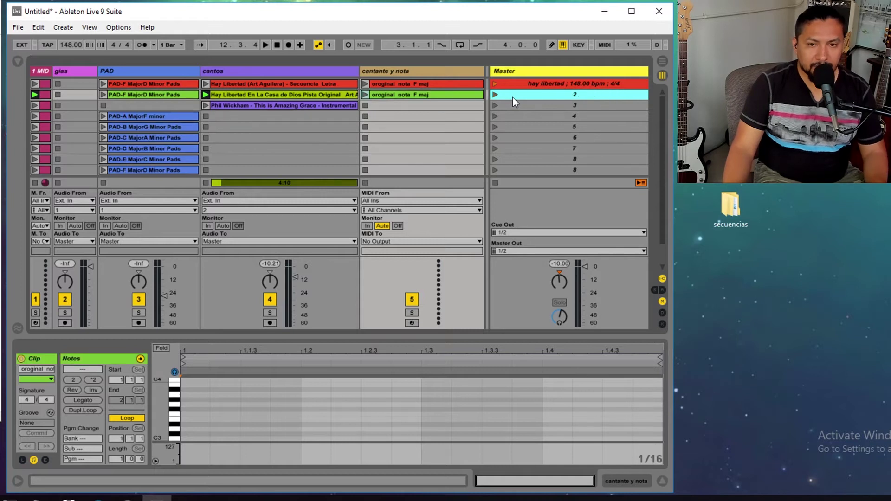
Copy the first scene's name and rename scene 2 as hay libertad ; 148.00 bpm ; 4/4
left_click(554, 83)
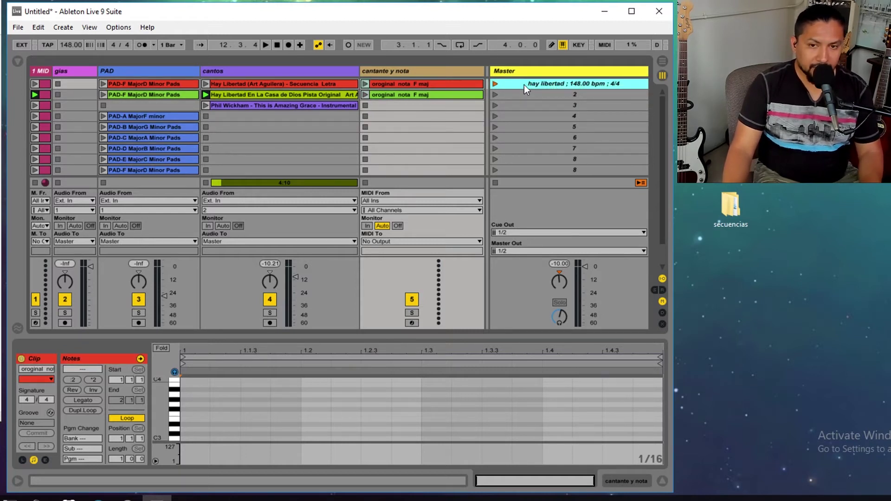
key("ctrl+r")
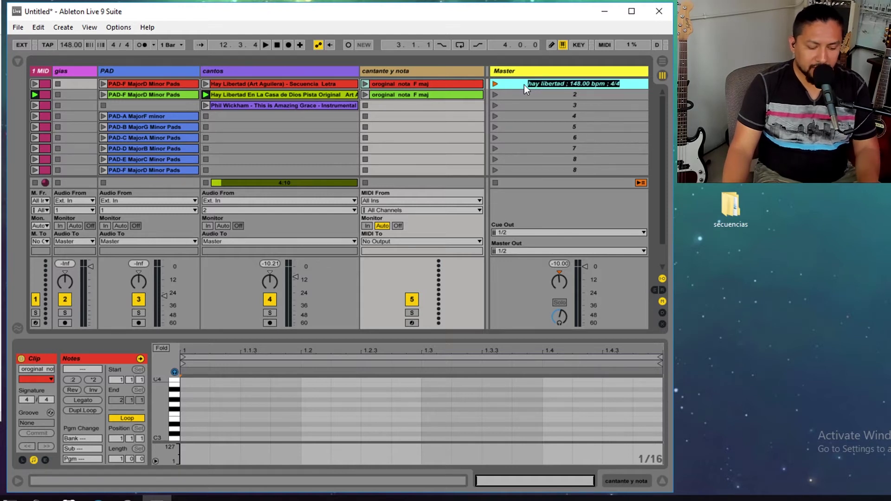
left_click(530, 94)
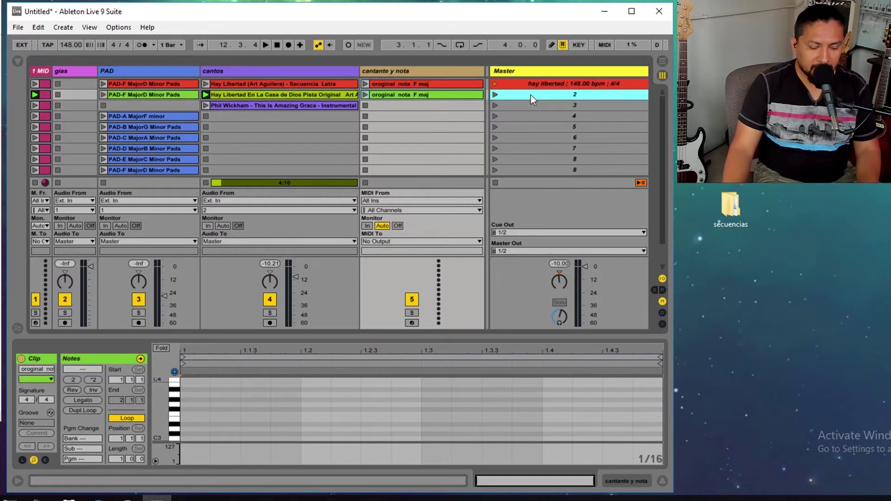
key("ctrl+r")
key("ctrl+v")
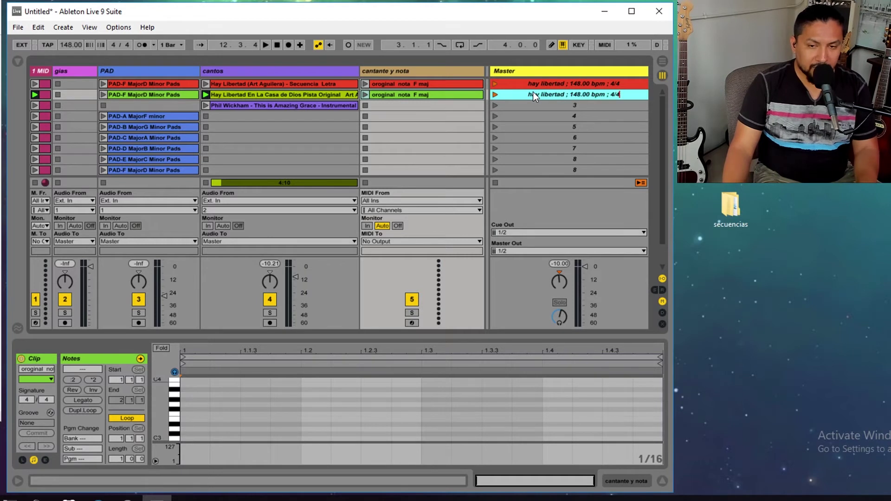
Play the second hay libertad scene with the metronome on to check the song clip's timing, and stop playback
left_click(495, 96)
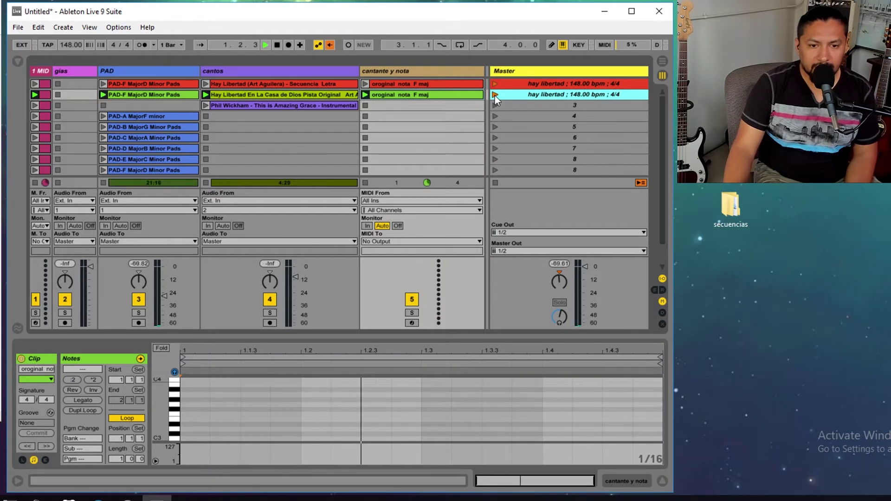
left_click(141, 45)
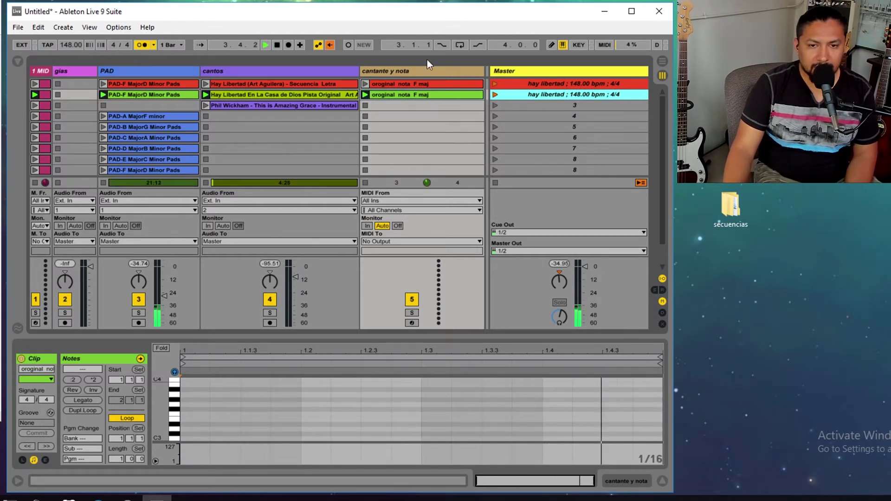
left_click(310, 93)
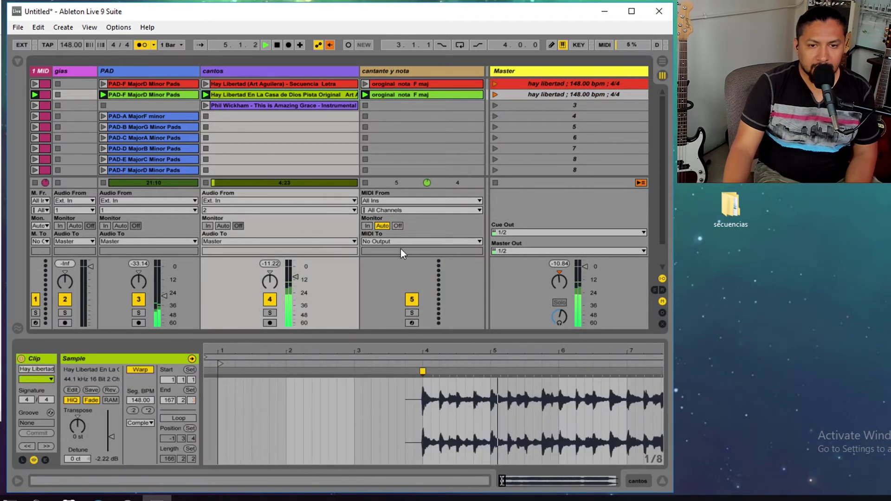
left_click(142, 45)
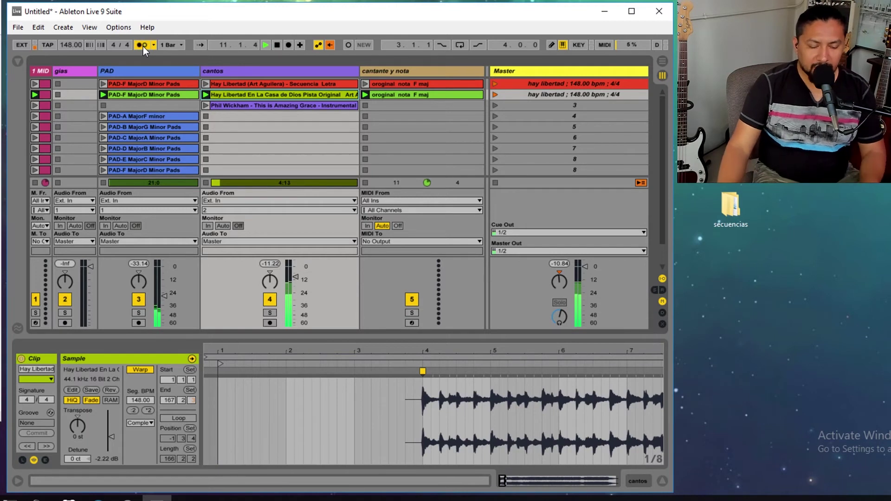
key("space")
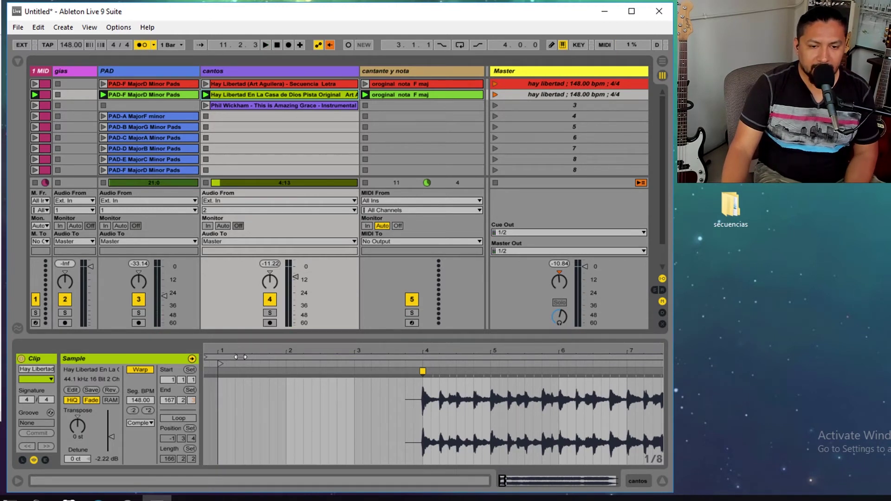
Extend the end marker of the Hay Libertad En La Casa de Dios clip to bar 170, past the song's fade-out
double_click(444, 349)
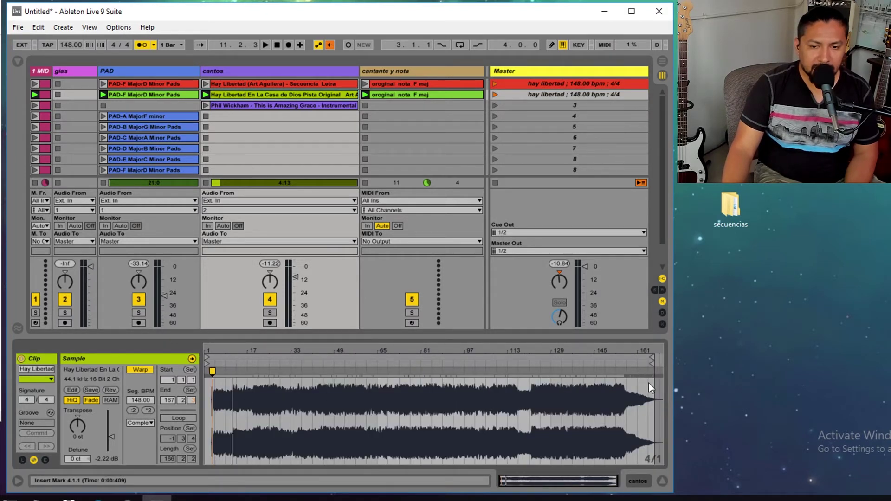
left_click_drag(653, 360, 664, 367)
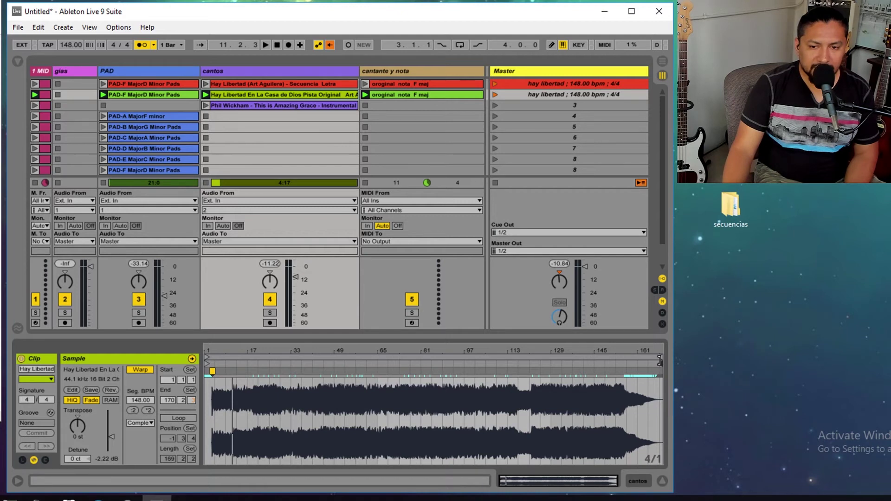
mouse_move(658, 362)
left_mouse_down()
mouse_move(644, 363)
mouse_move(658, 366)
left_mouse_up()
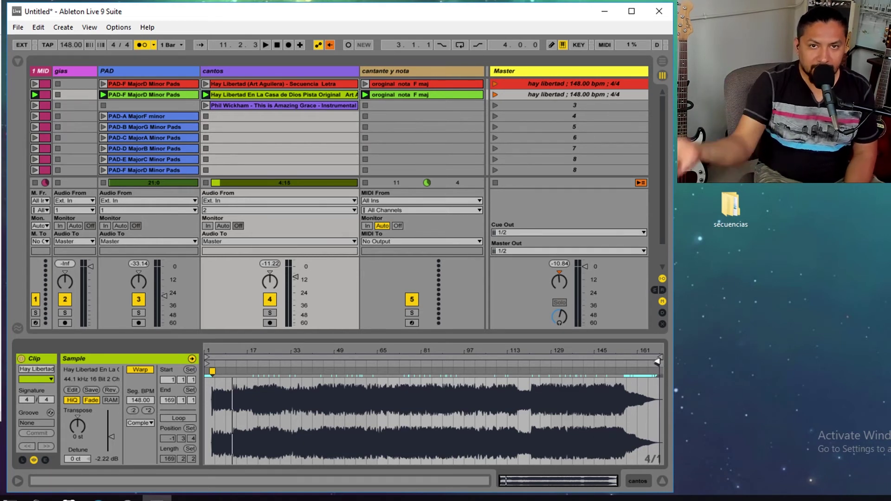
left_click(656, 373)
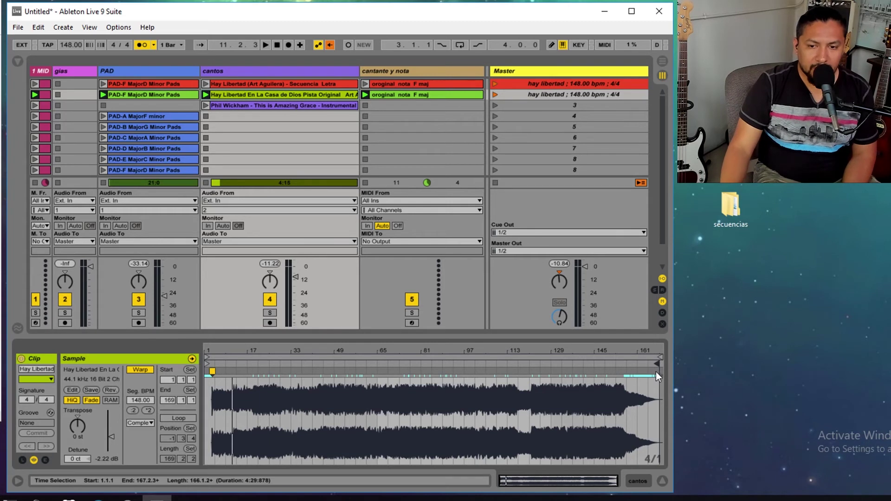
left_click_drag(660, 363, 663, 363)
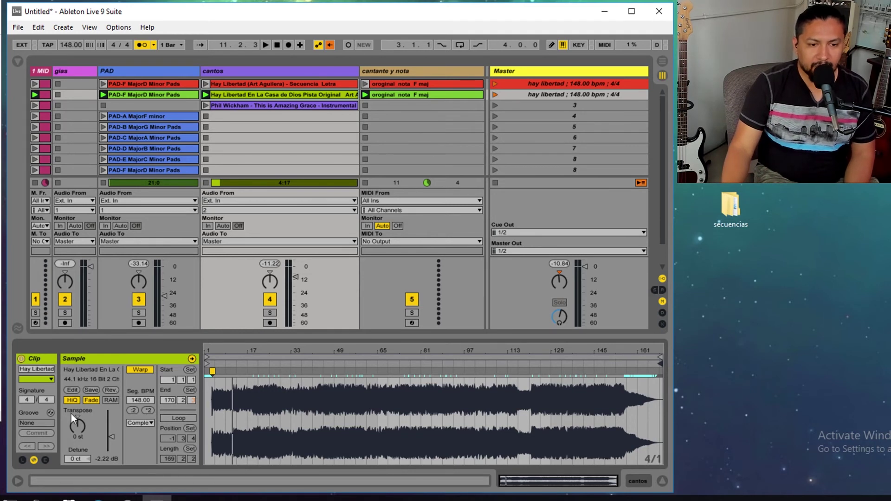
Toggle looping for the Hay Libertad En La Casa de Dios clip and leave it switched on
left_click(176, 418)
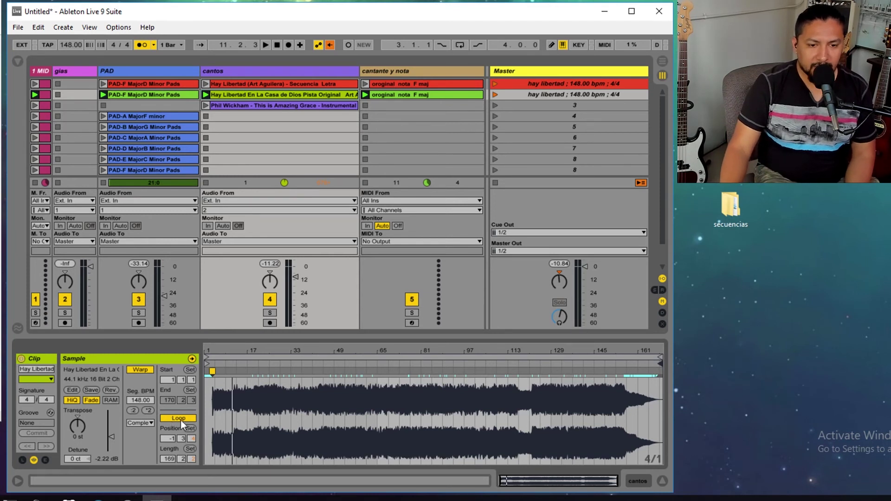
left_click(180, 419)
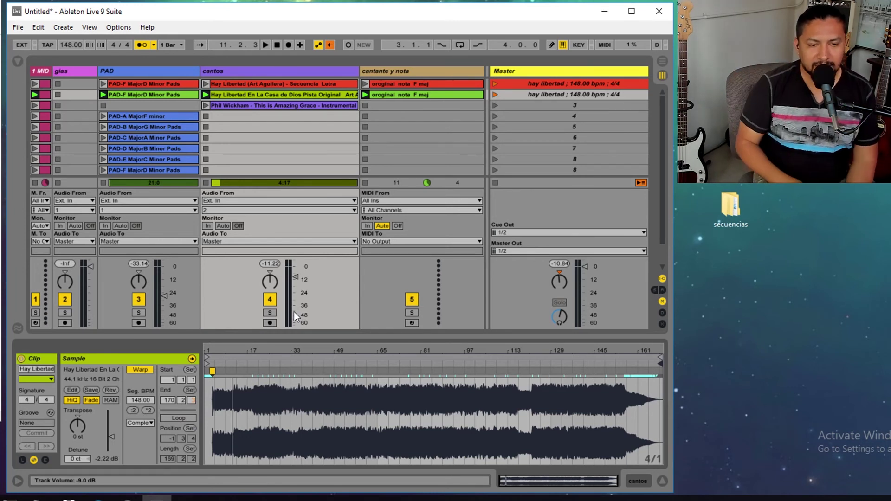
left_click(178, 418)
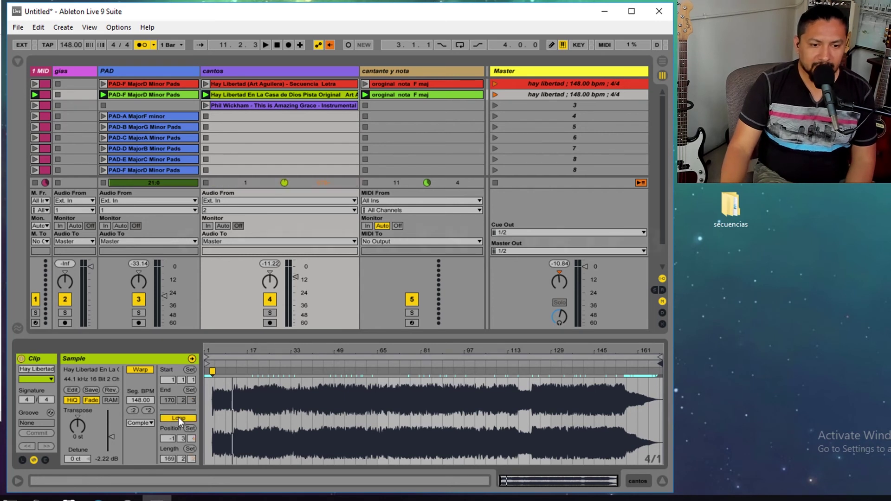